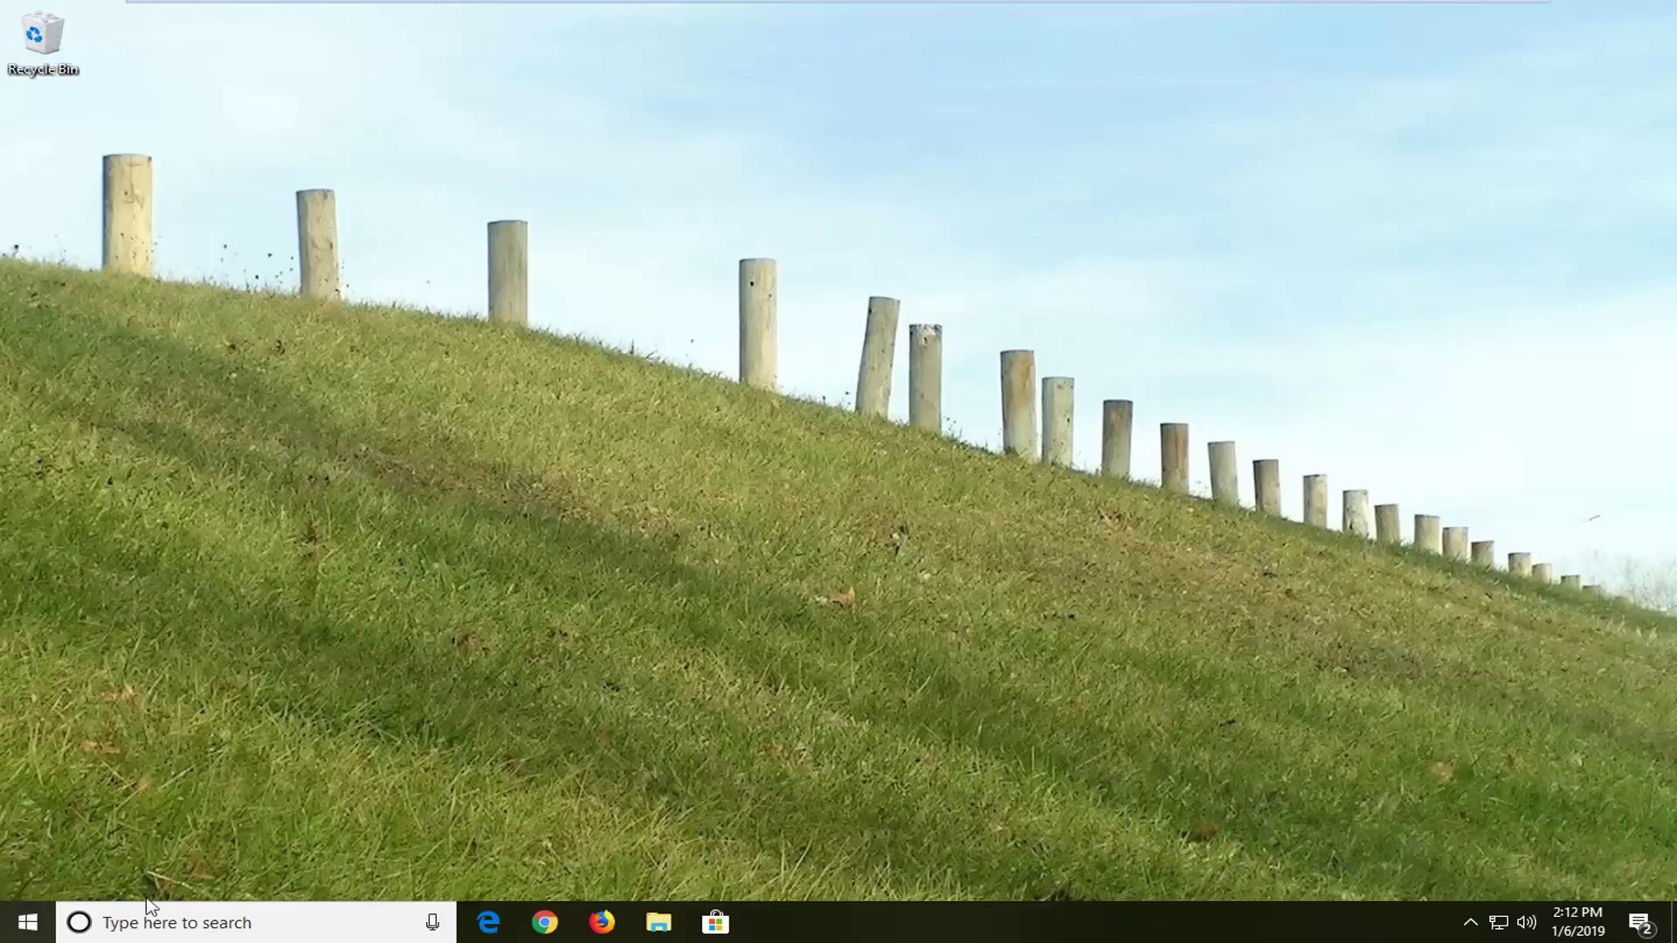
# Search the Start menu for 'troubleshoot' and open the Troubleshoot network best match
pyautogui.click(27, 922)
pyautogui.click(26, 922)
pyautogui.click(24, 924)
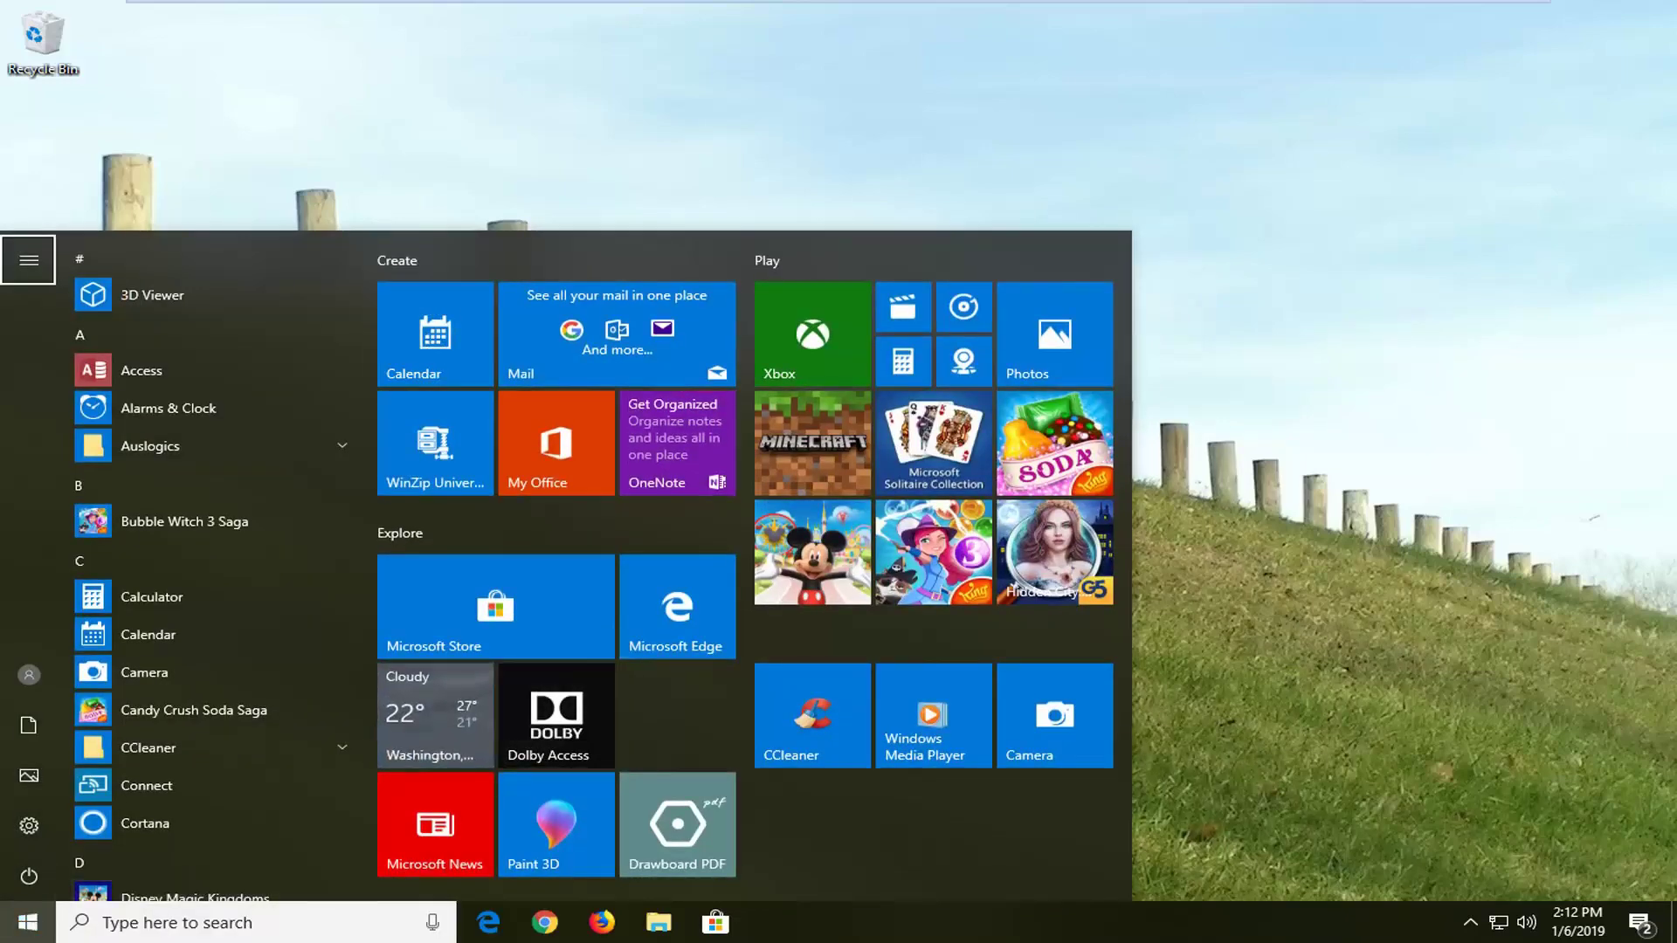
pyautogui.press('Escape')
pyautogui.write('troubleshoot')
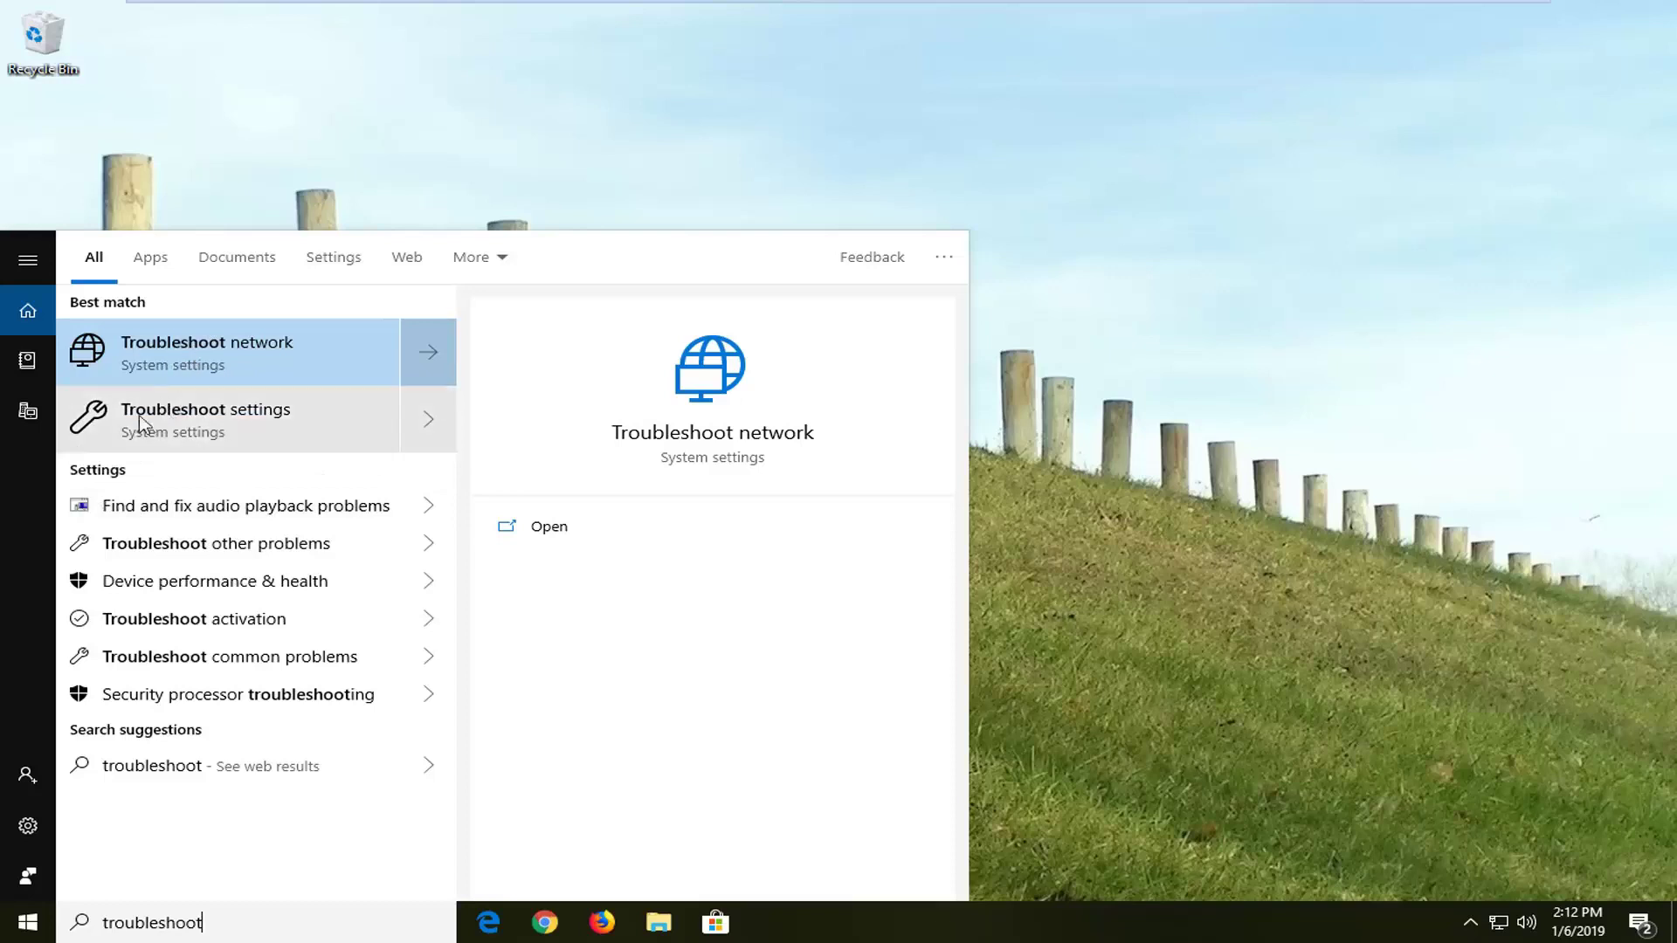
pyautogui.click(239, 342)
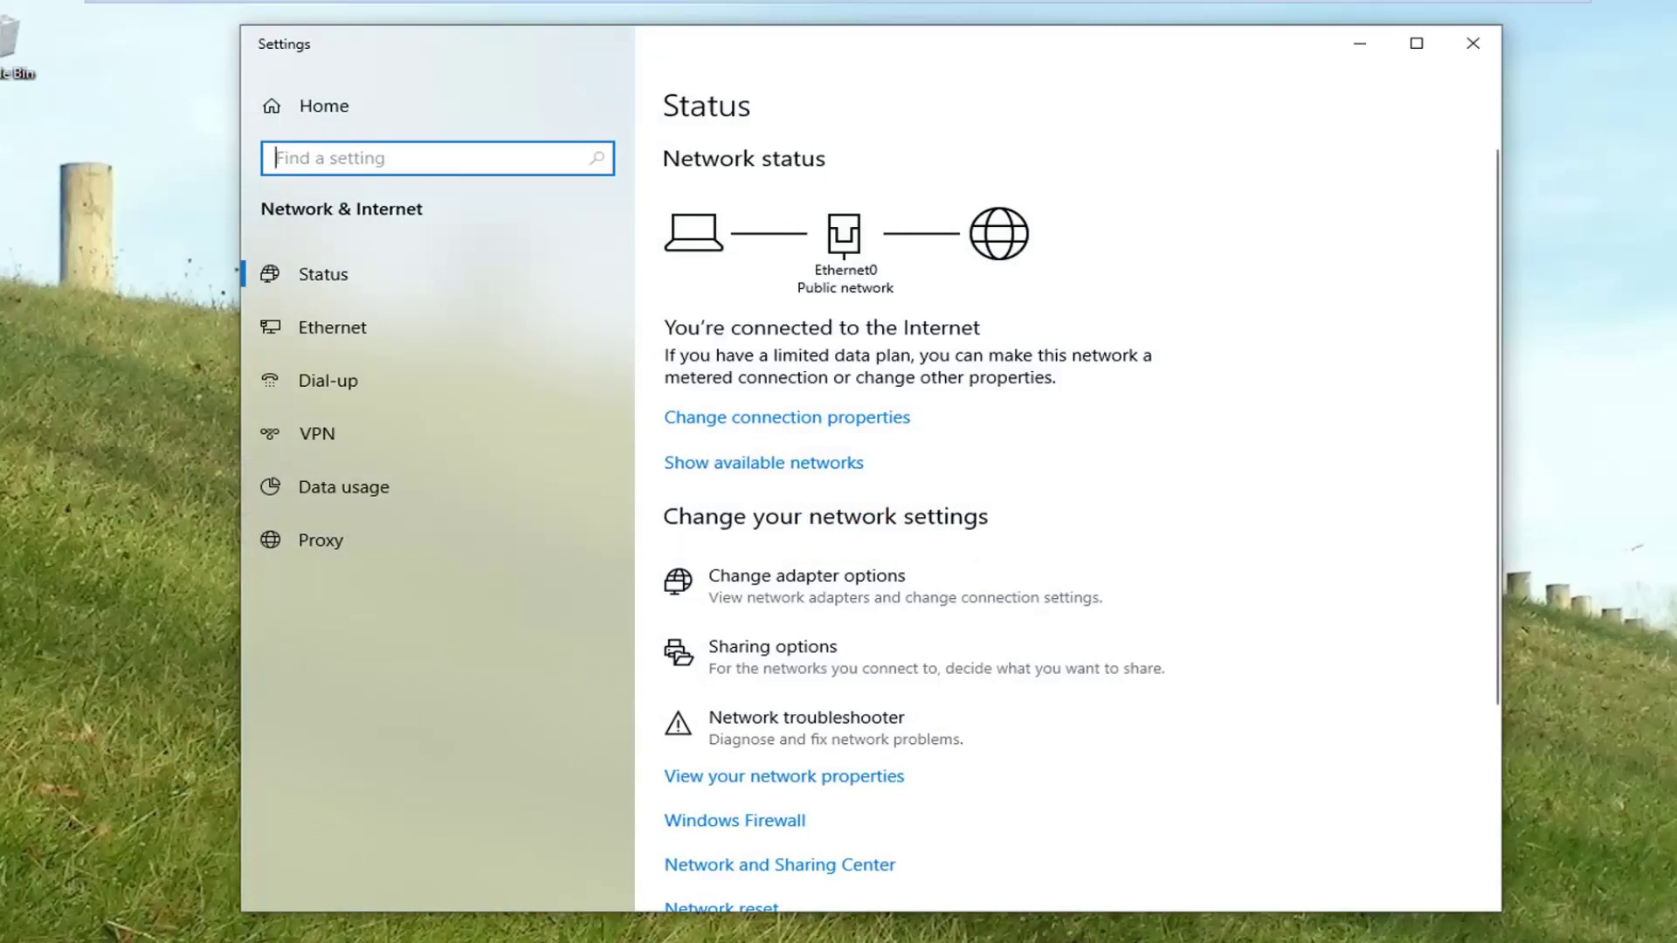
# Run the Network troubleshooter from further down the Network & Internet Status page
pyautogui.click(778, 732)
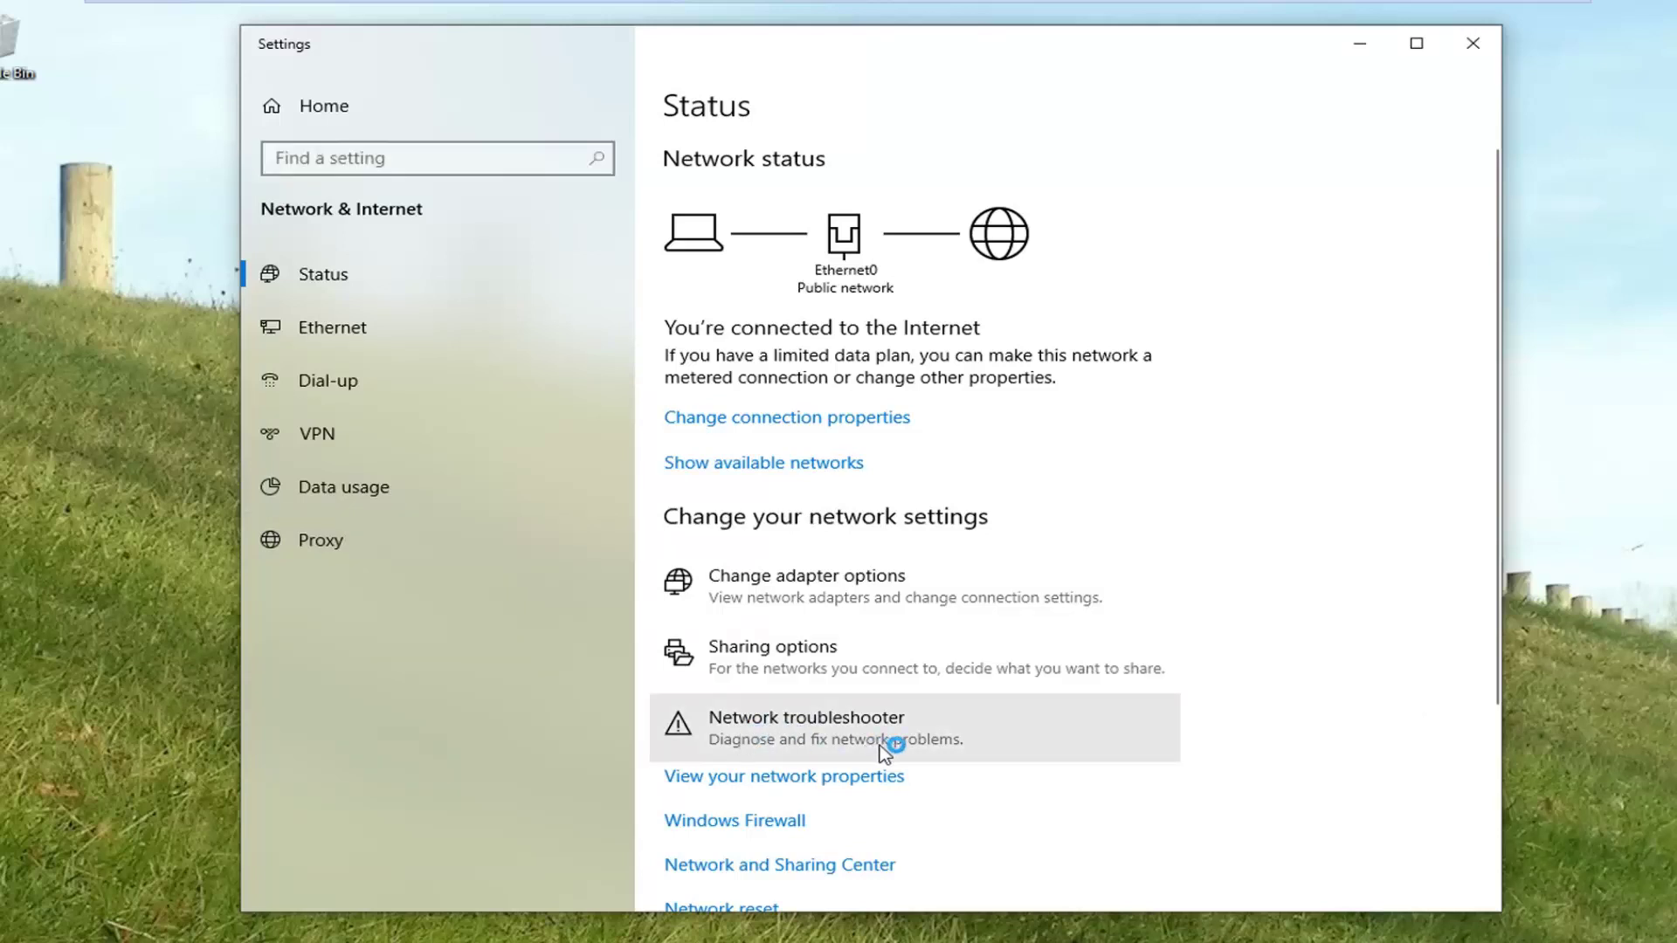
pyautogui.scroll(-3, 1004, 698)
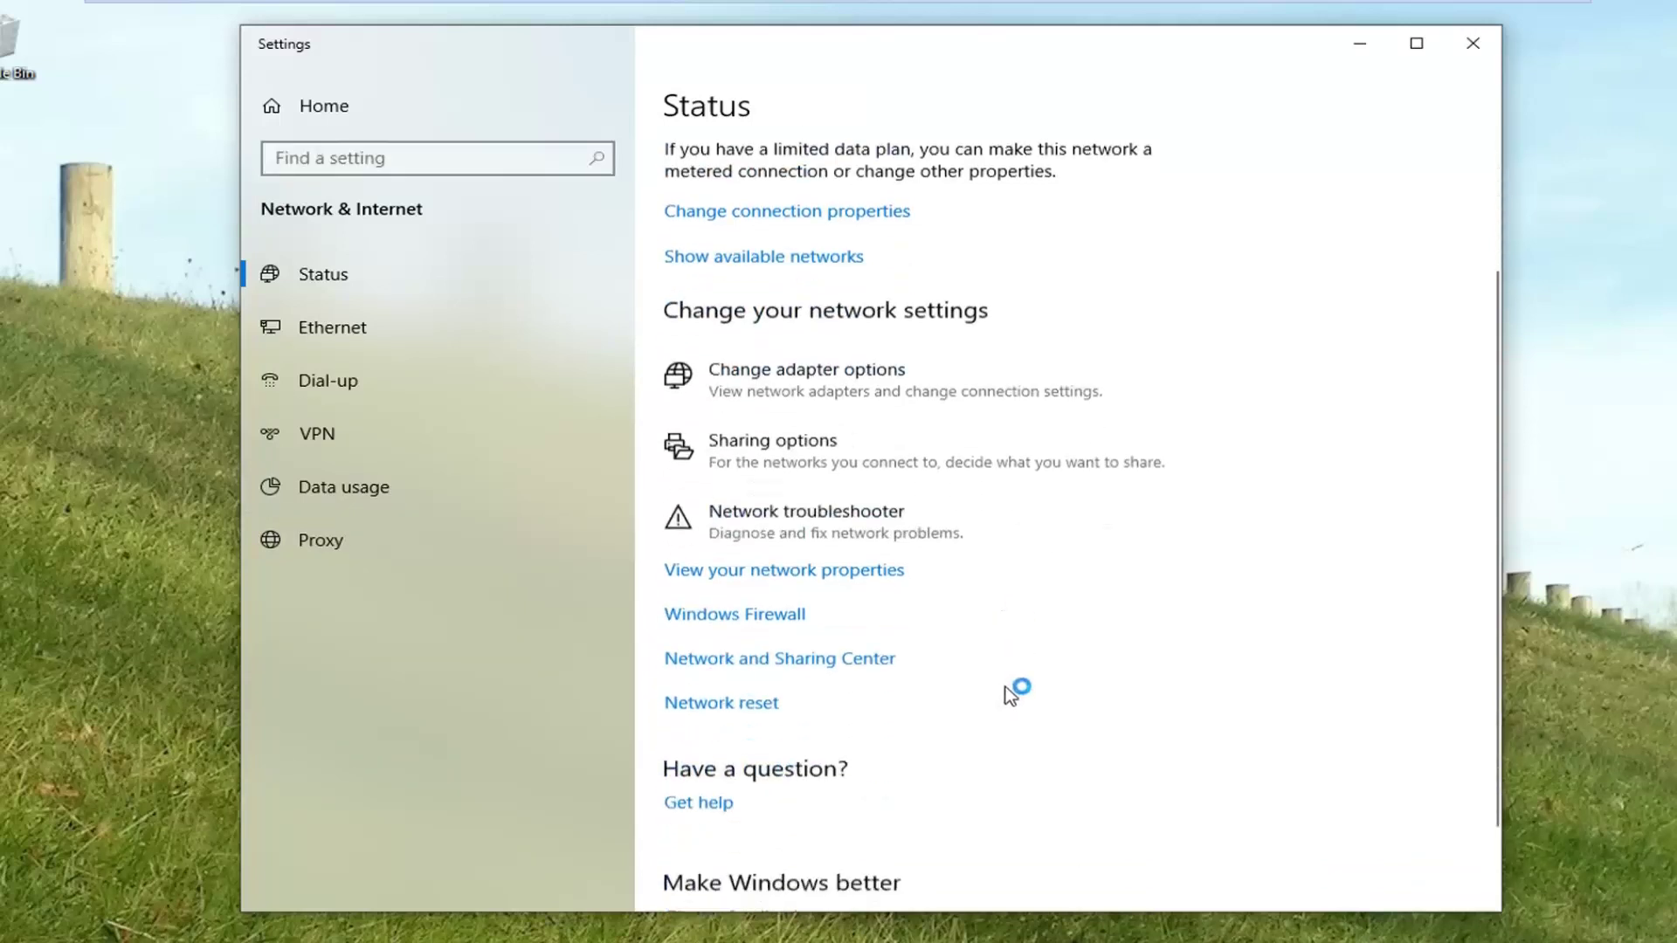
pyautogui.scroll(-1, 1011, 694)
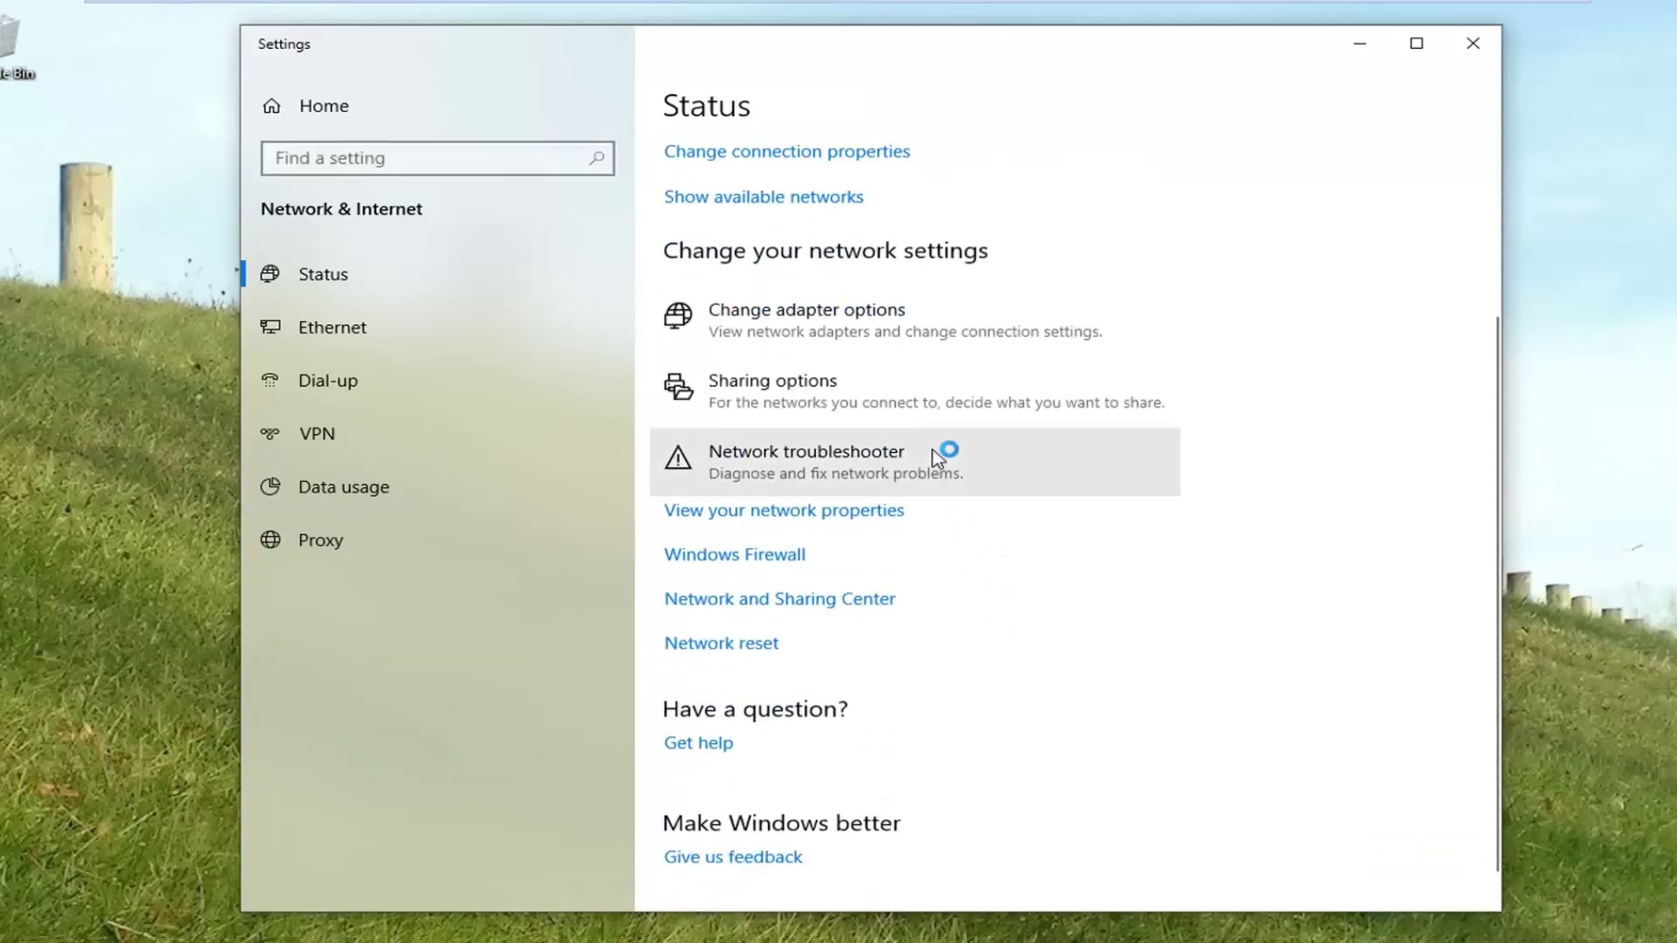
pyautogui.click(878, 471)
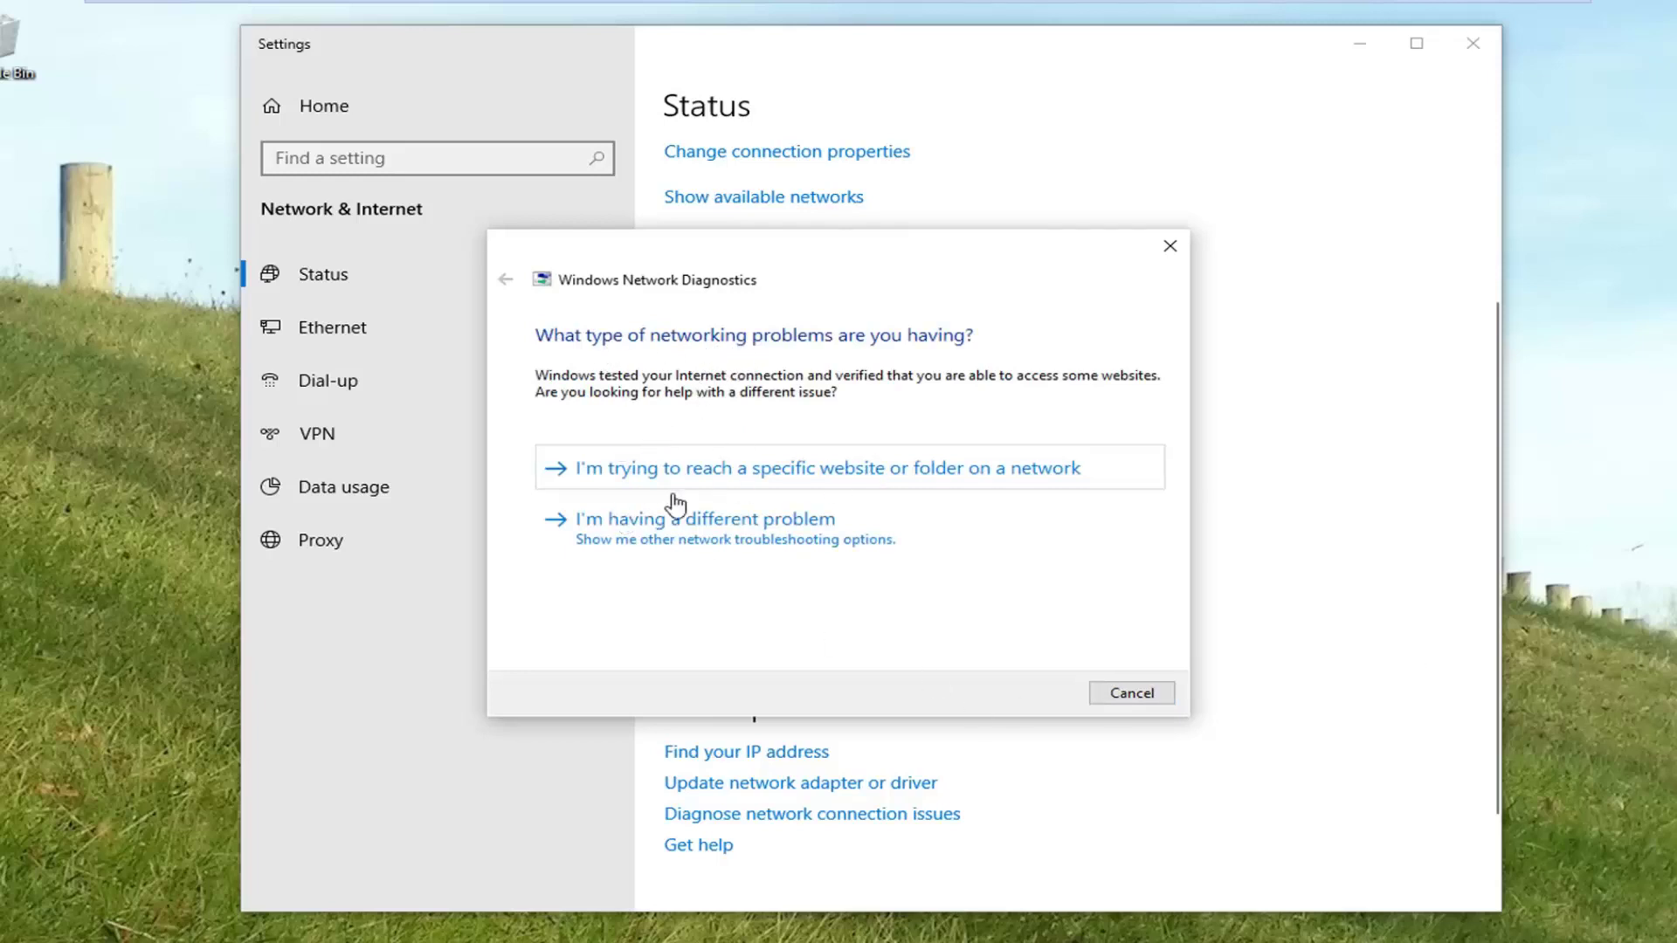
pyautogui.click(755, 483)
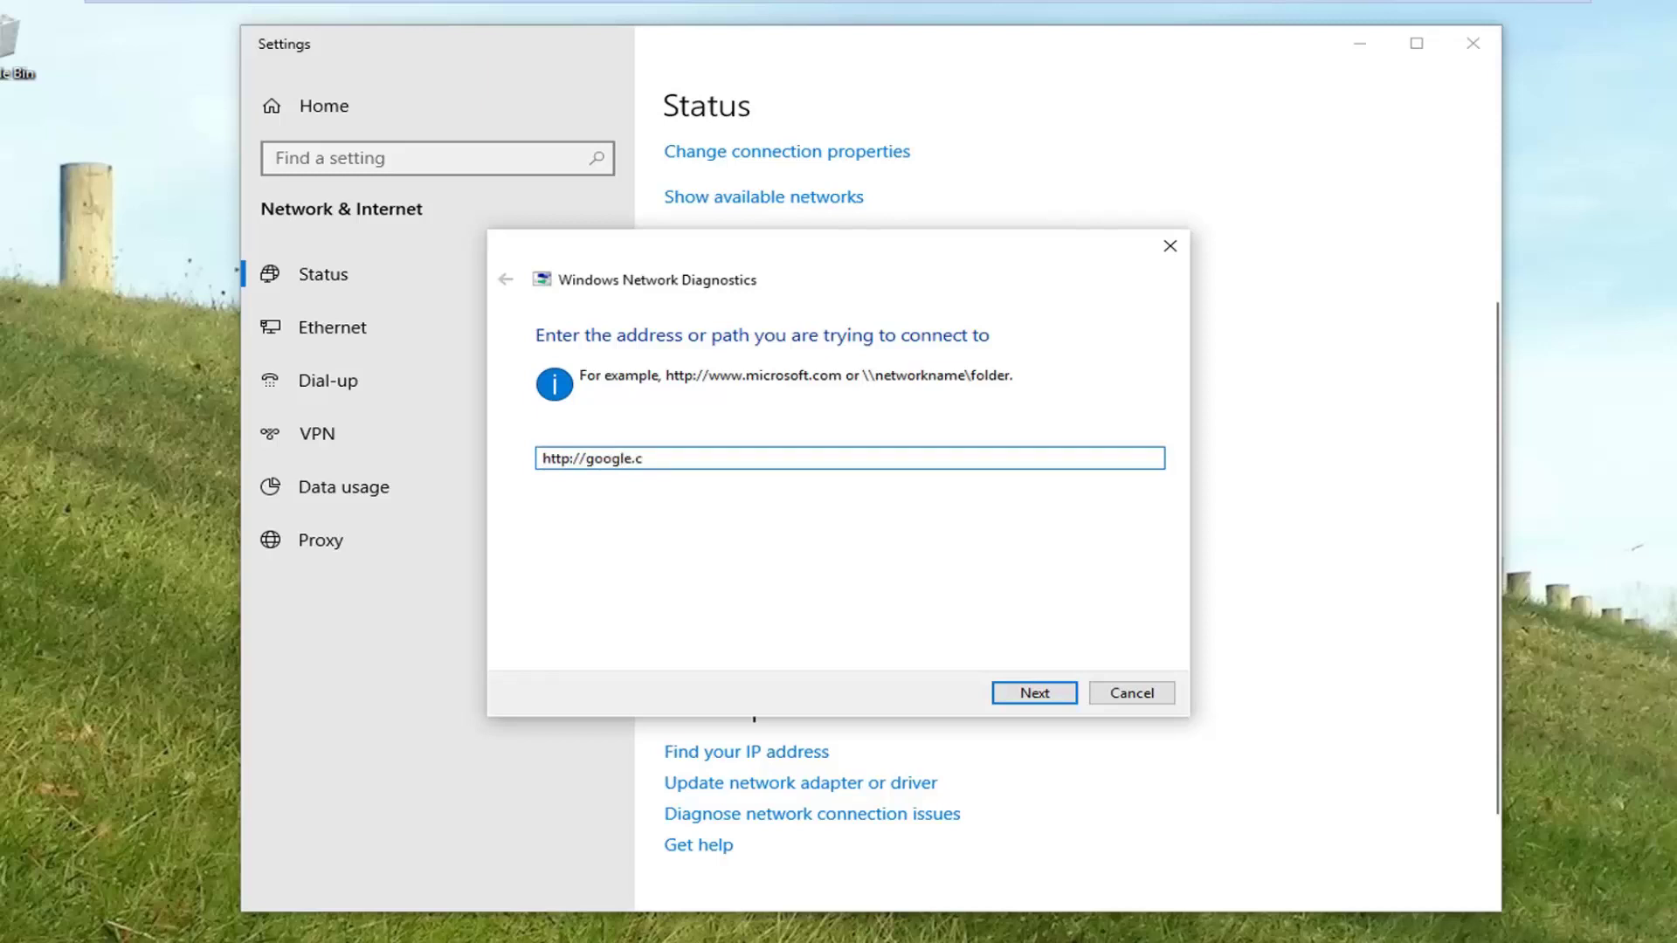
pyautogui.write('om')
pyautogui.press('Return')
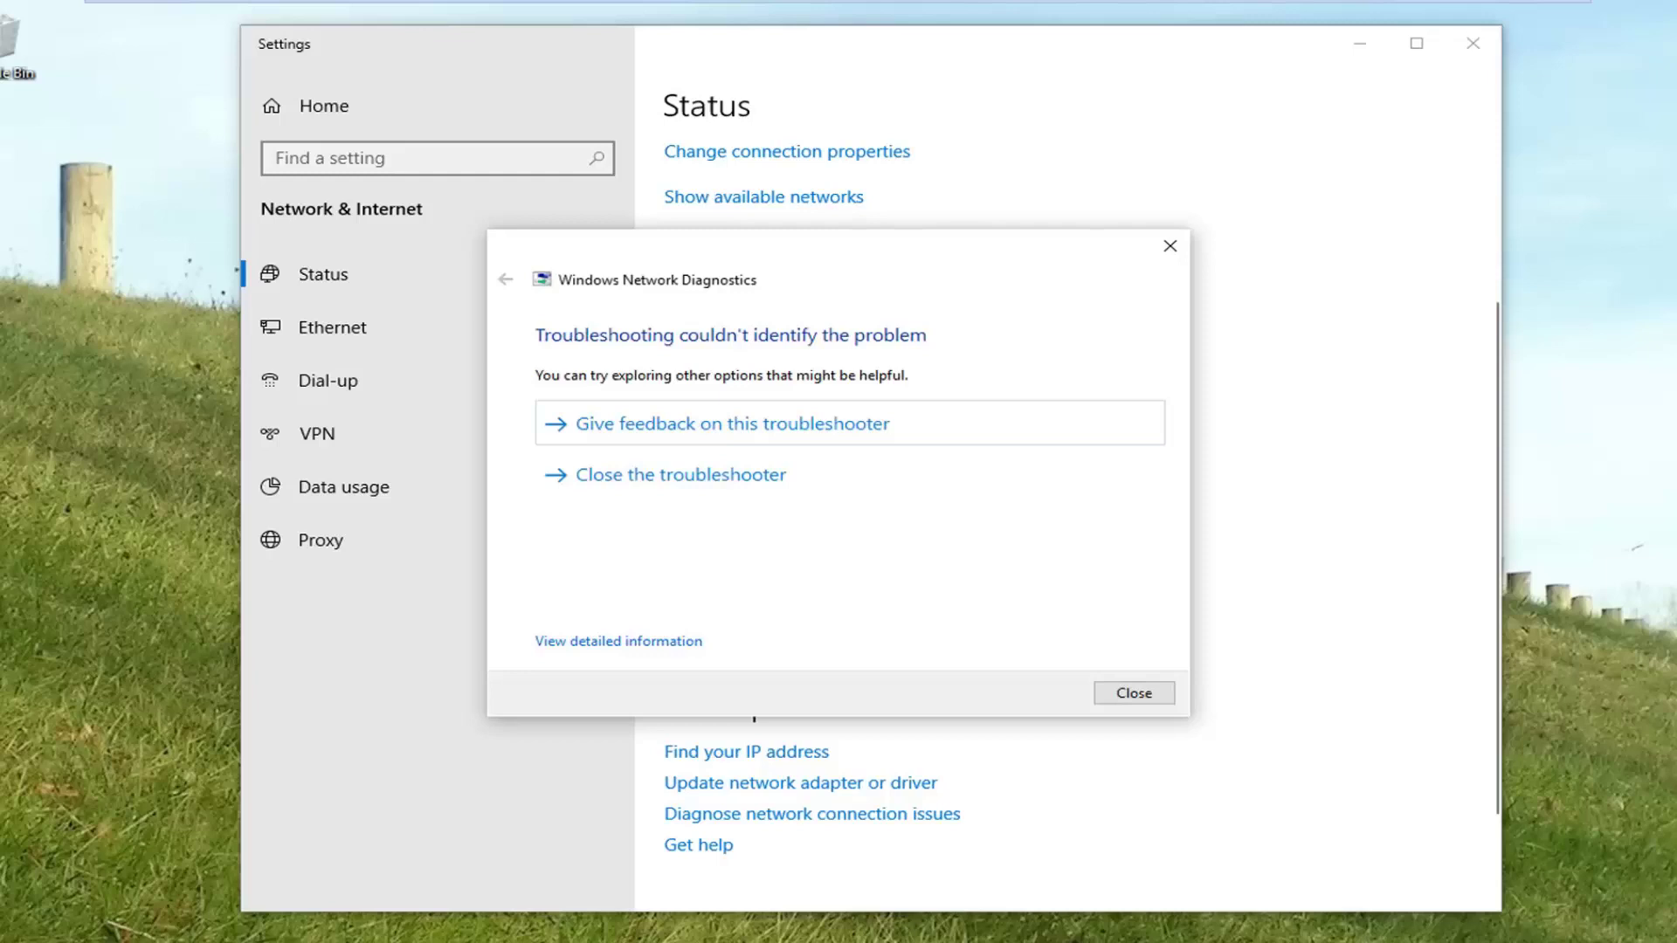
pyautogui.click(1138, 698)
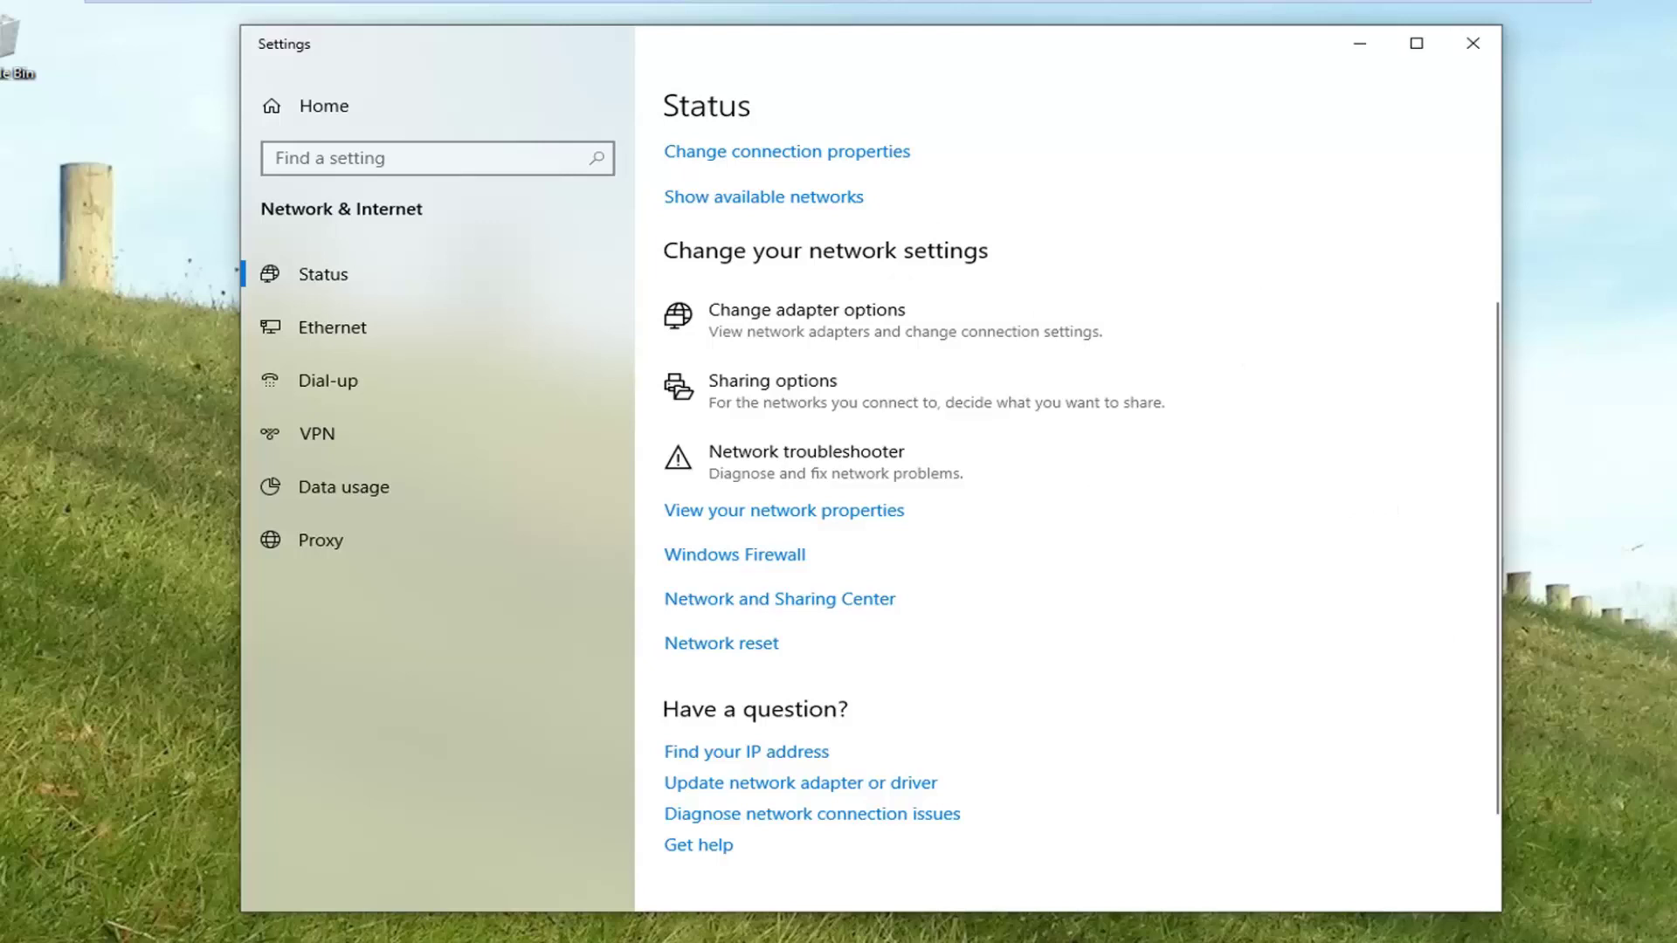
# Reset the network settings, confirm with Yes, dismiss the sign-out notice, and close Settings
pyautogui.click(740, 648)
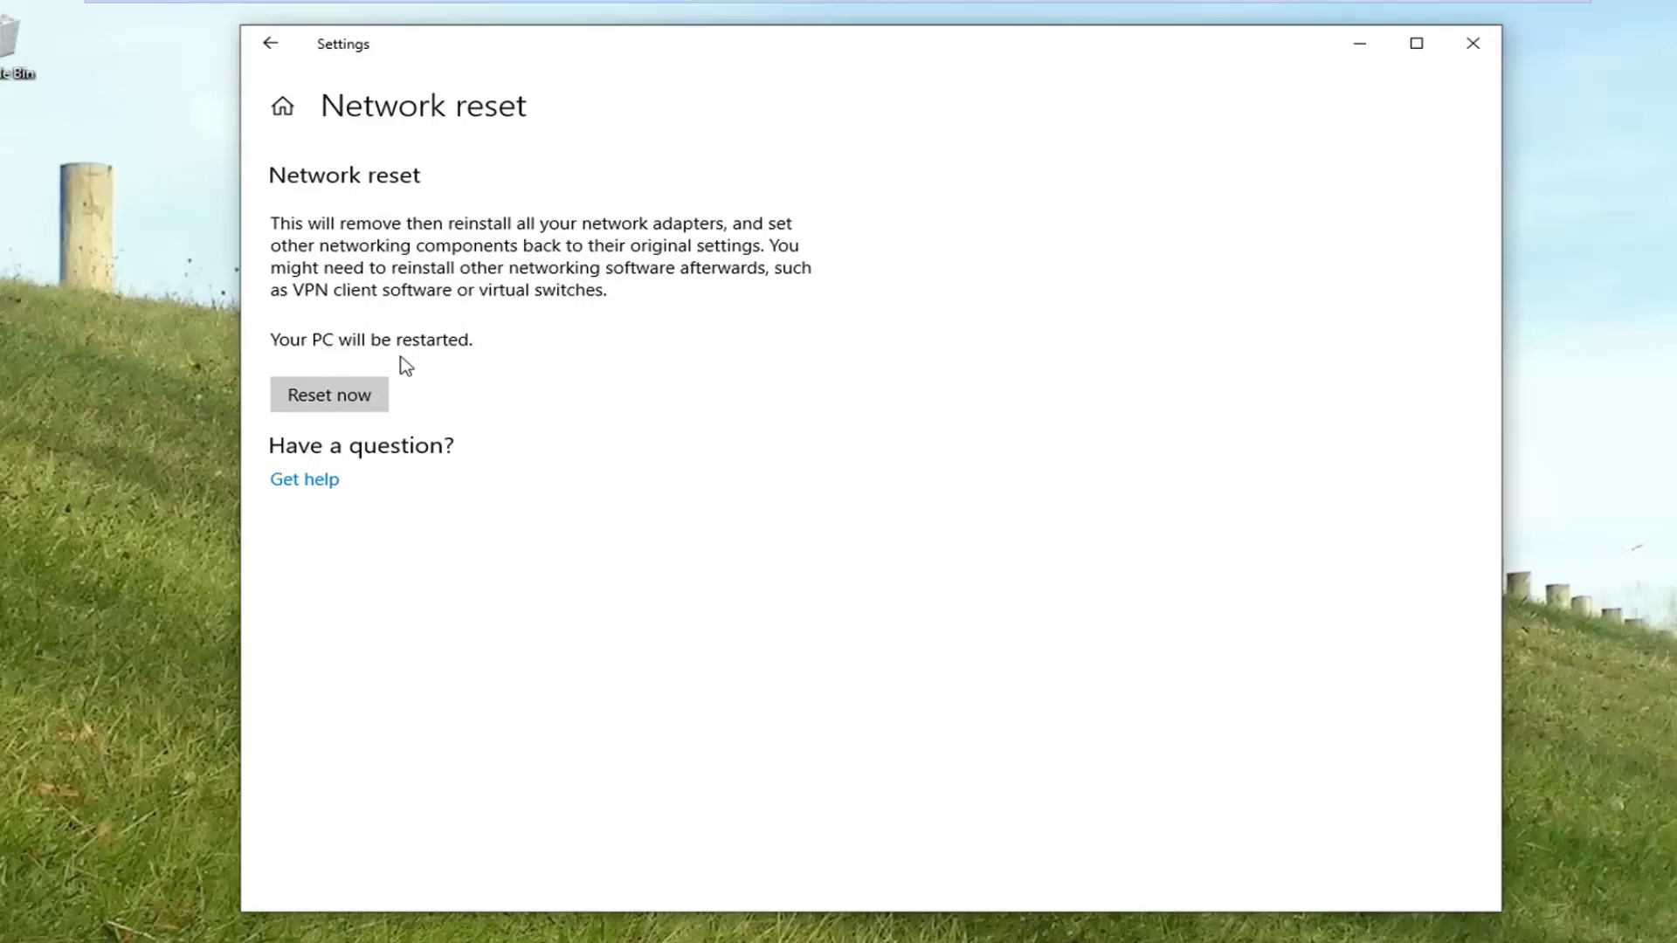
pyautogui.click(338, 406)
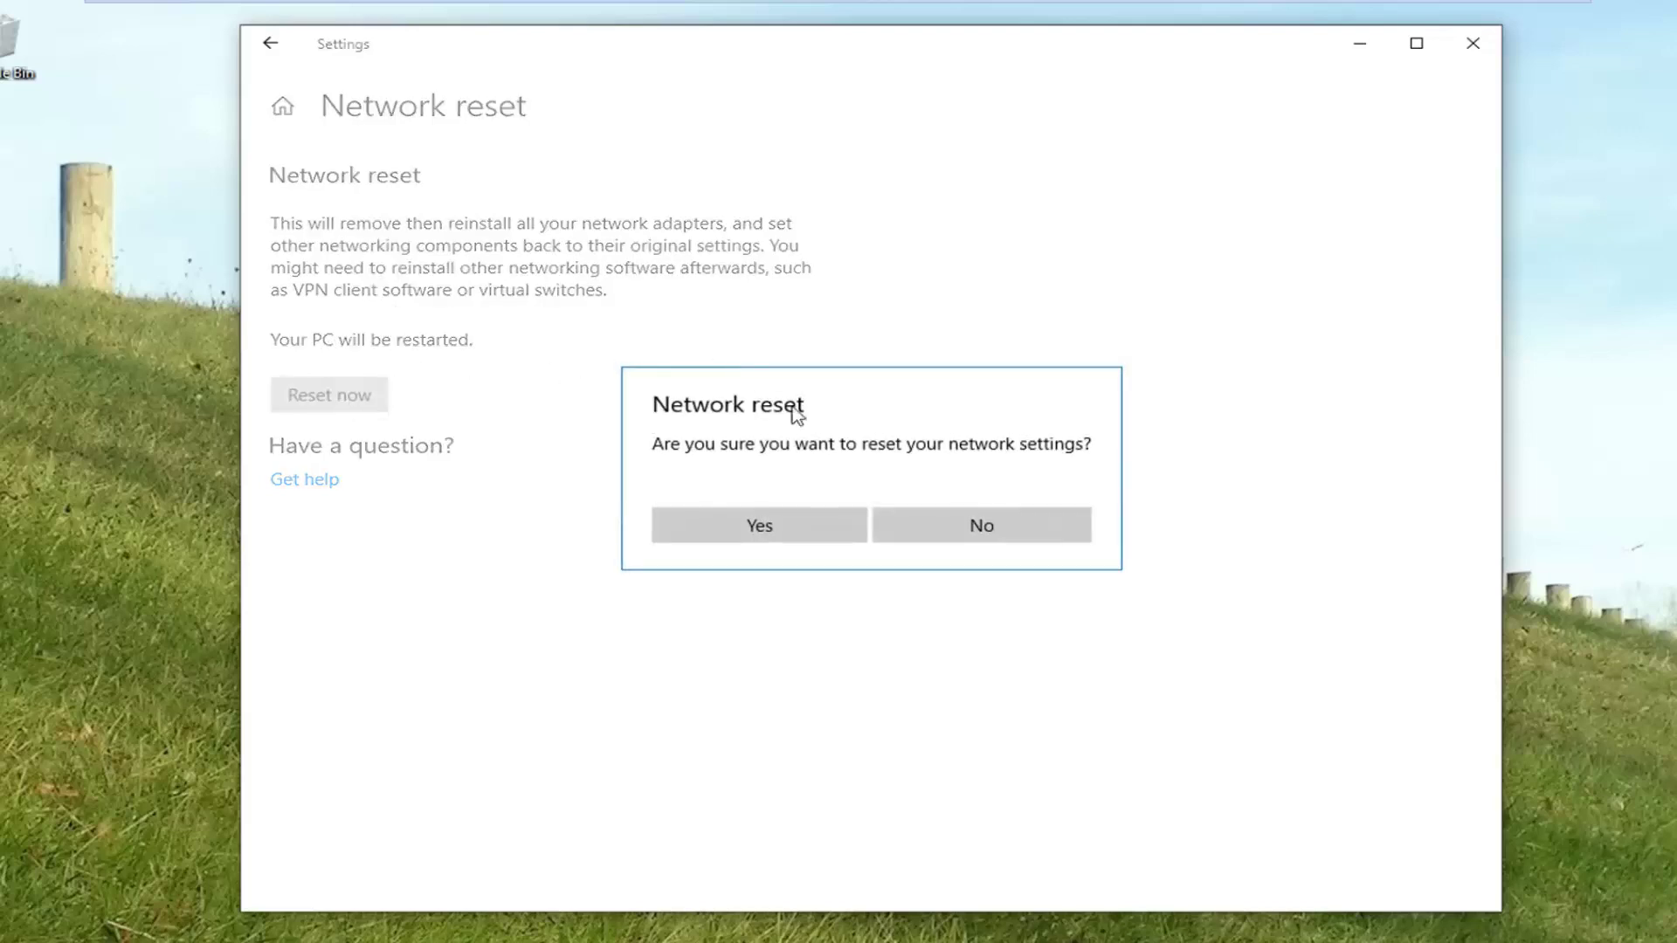
pyautogui.click(745, 529)
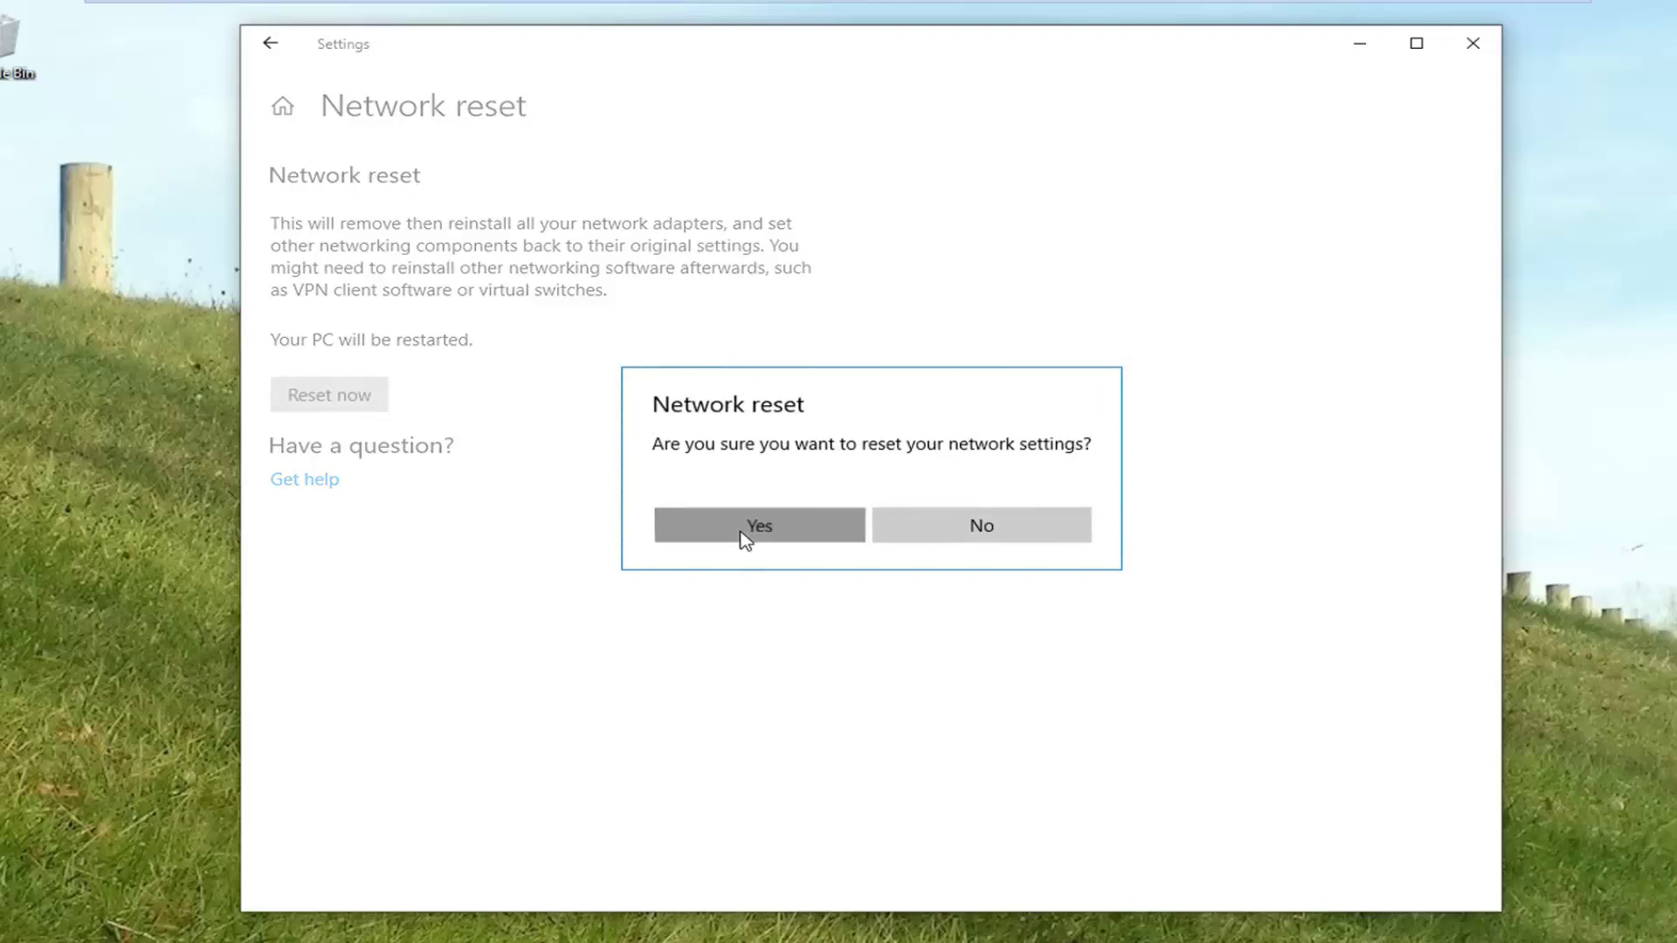
pyautogui.click(684, 526)
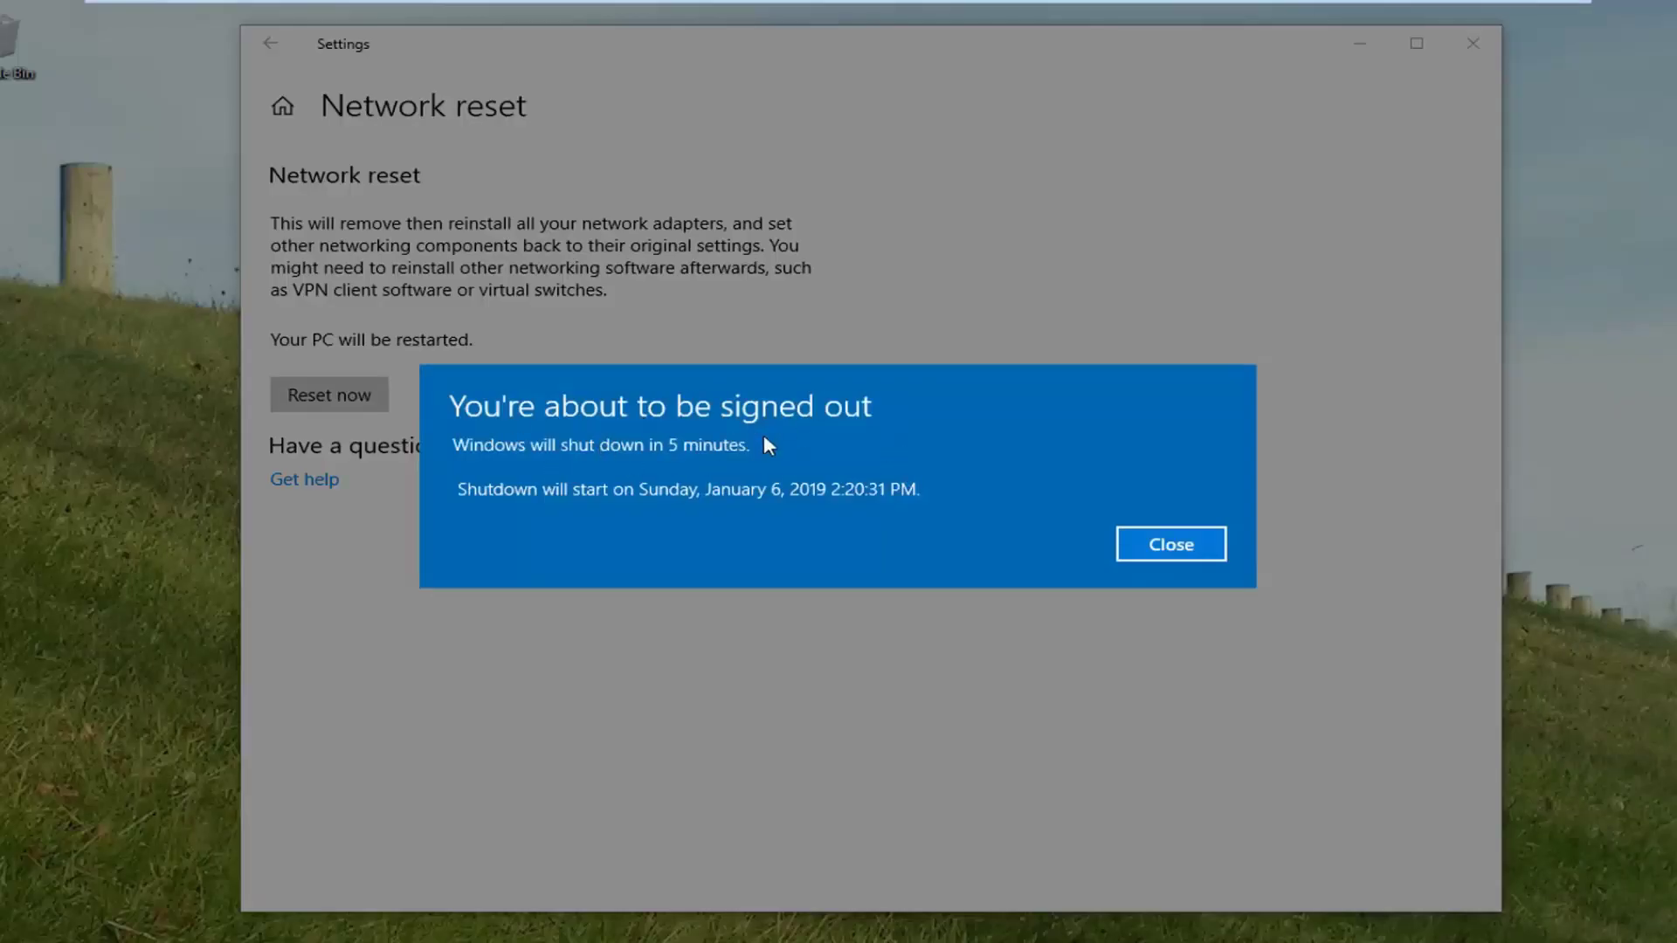
pyautogui.click(1159, 547)
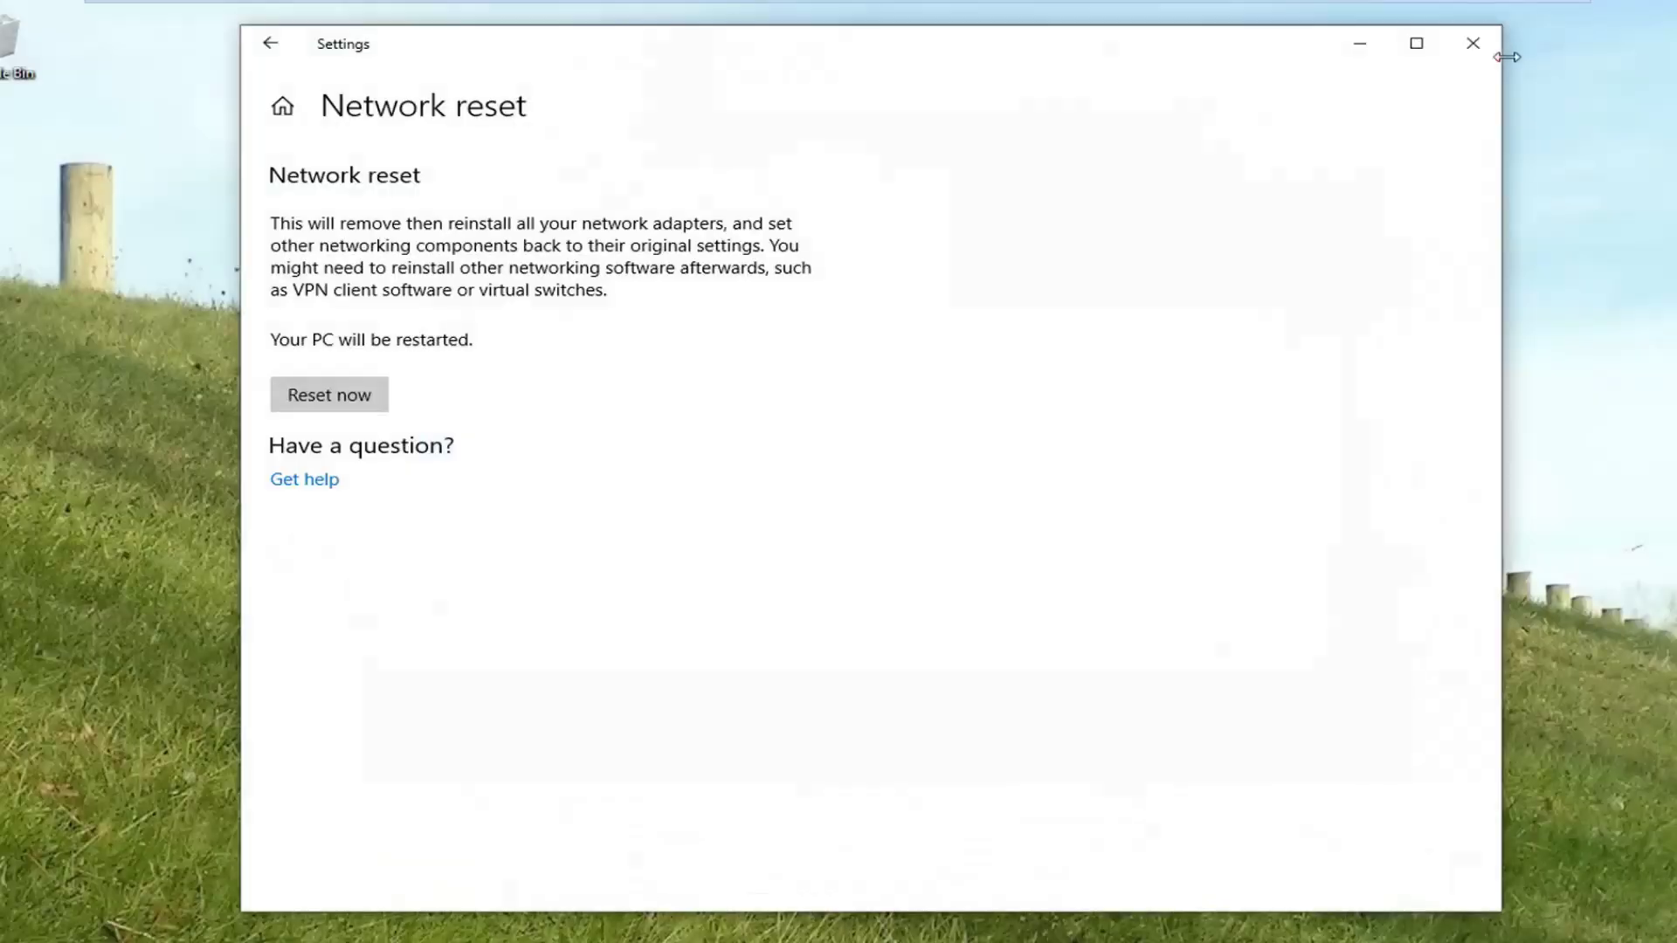
pyautogui.click(1474, 46)
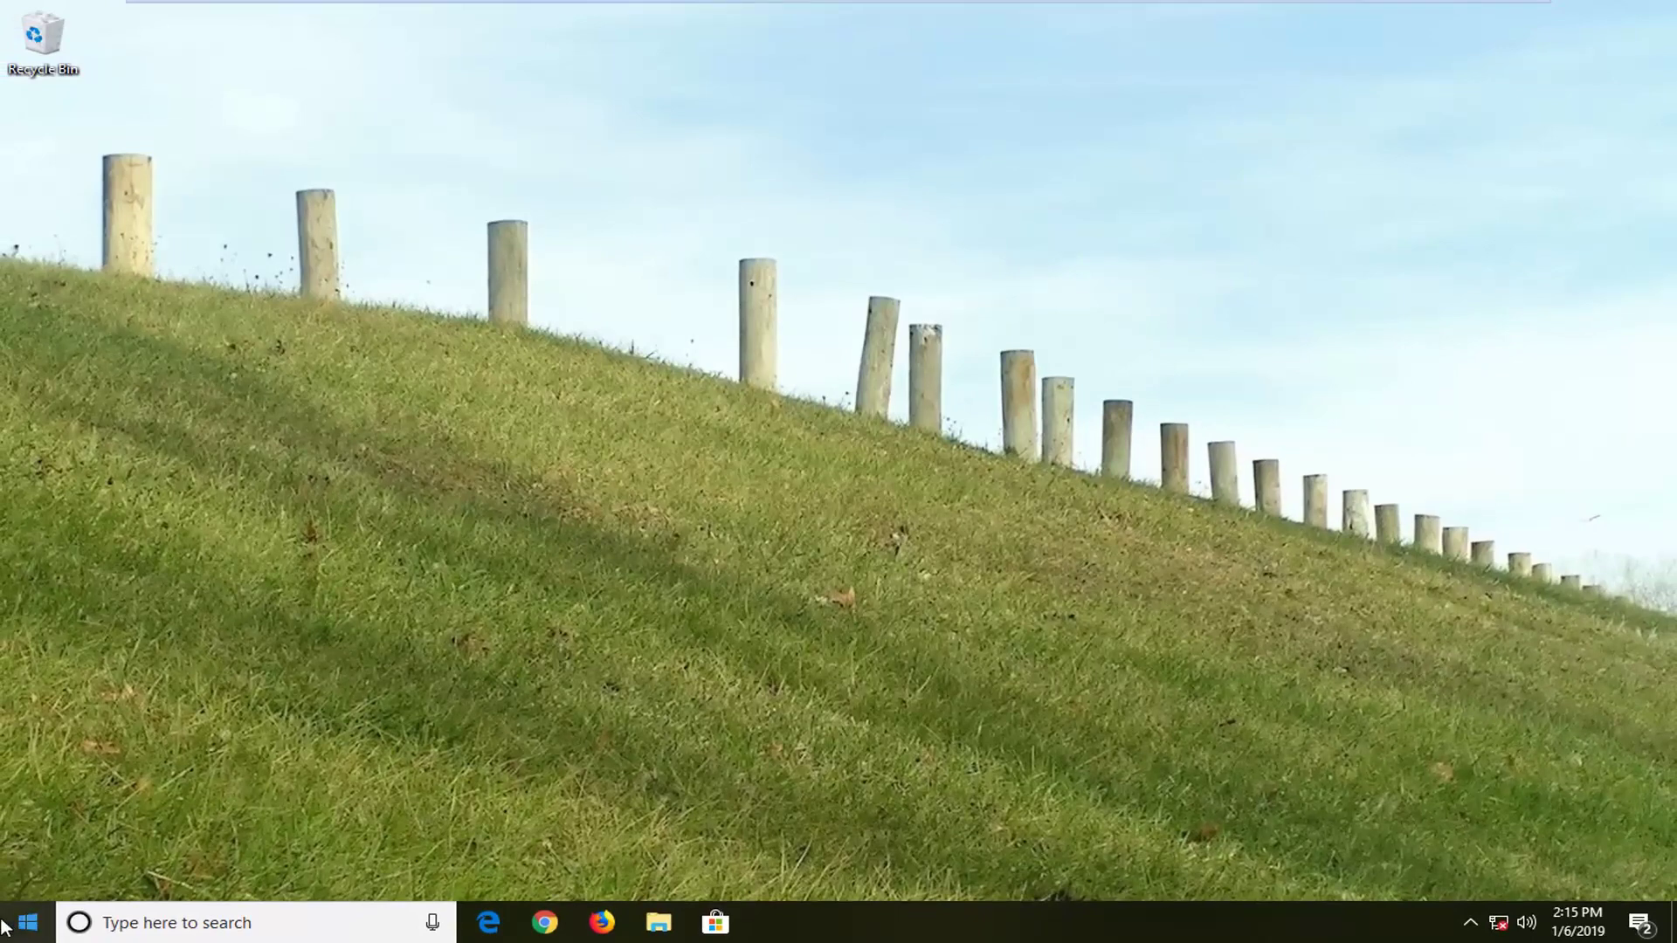
# Find 'cmd' in the Start menu and run Command Prompt as administrator, approving UAC
pyautogui.click(13, 920)
pyautogui.write('cm')
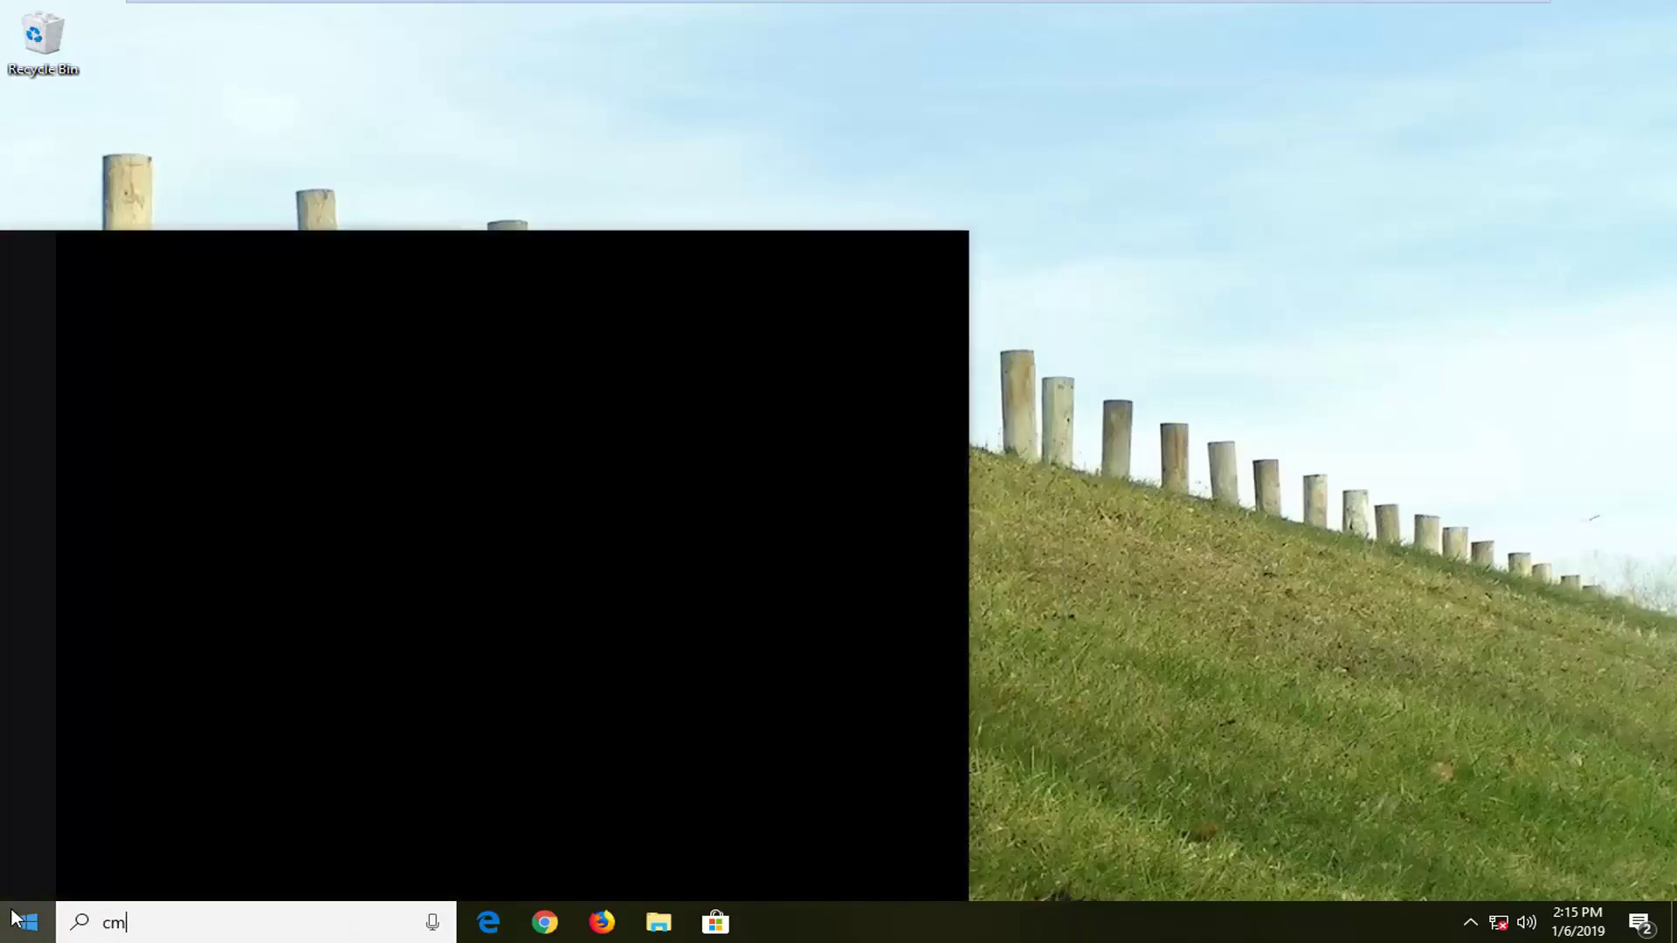
pyautogui.write('d')
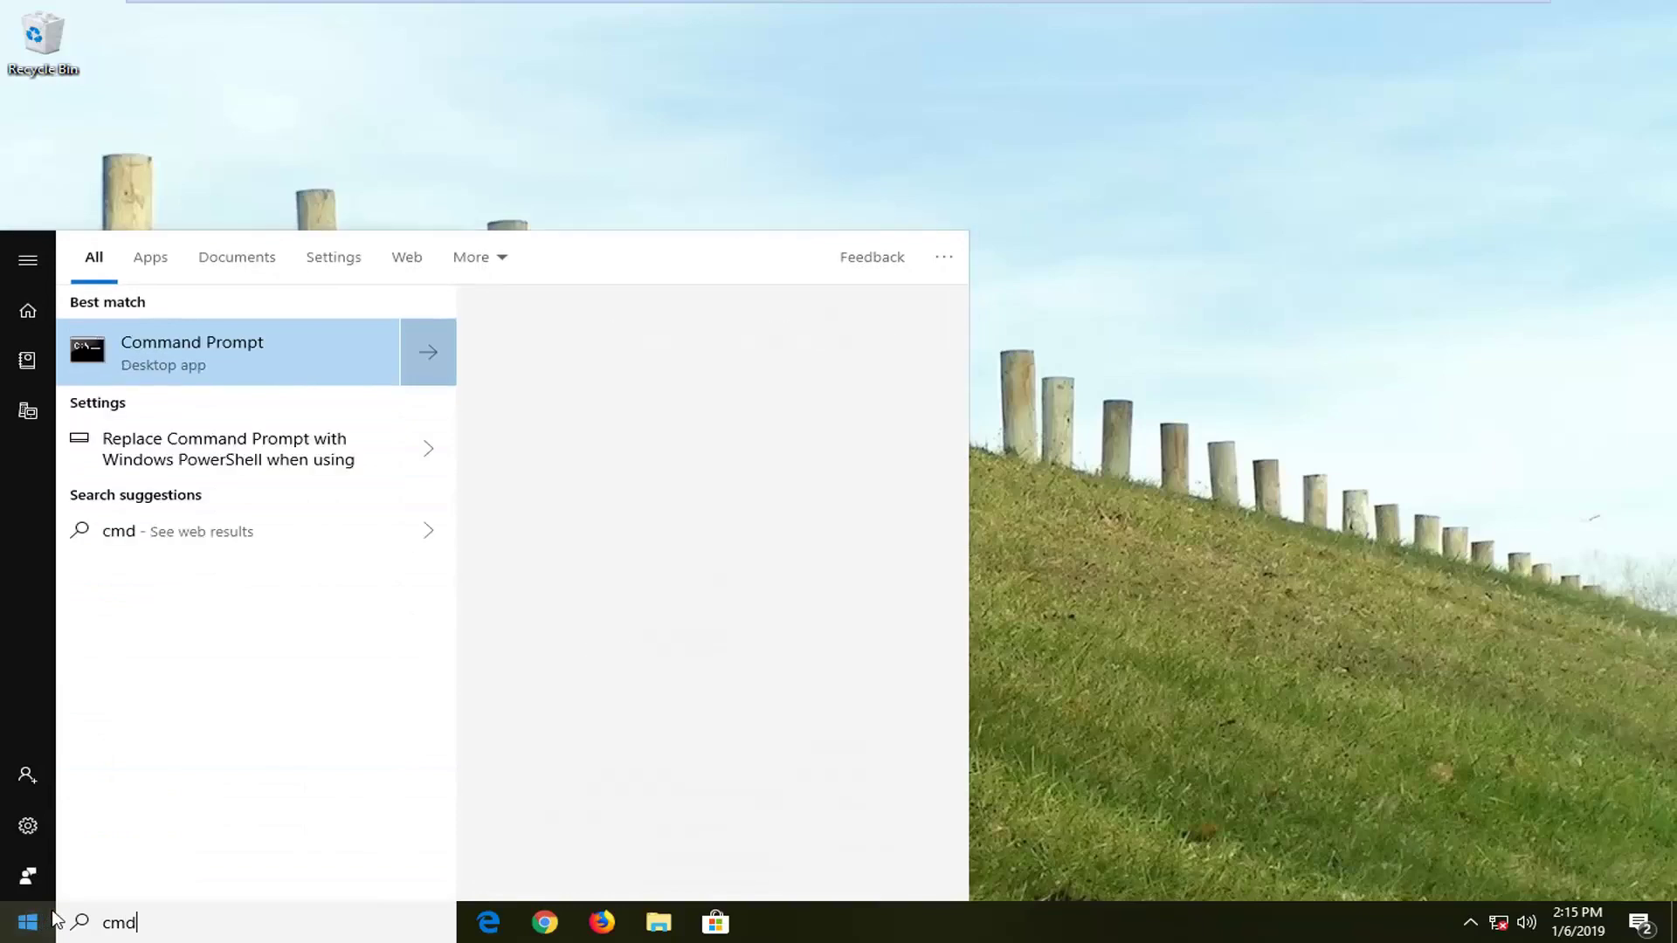
pyautogui.rightClick(188, 356)
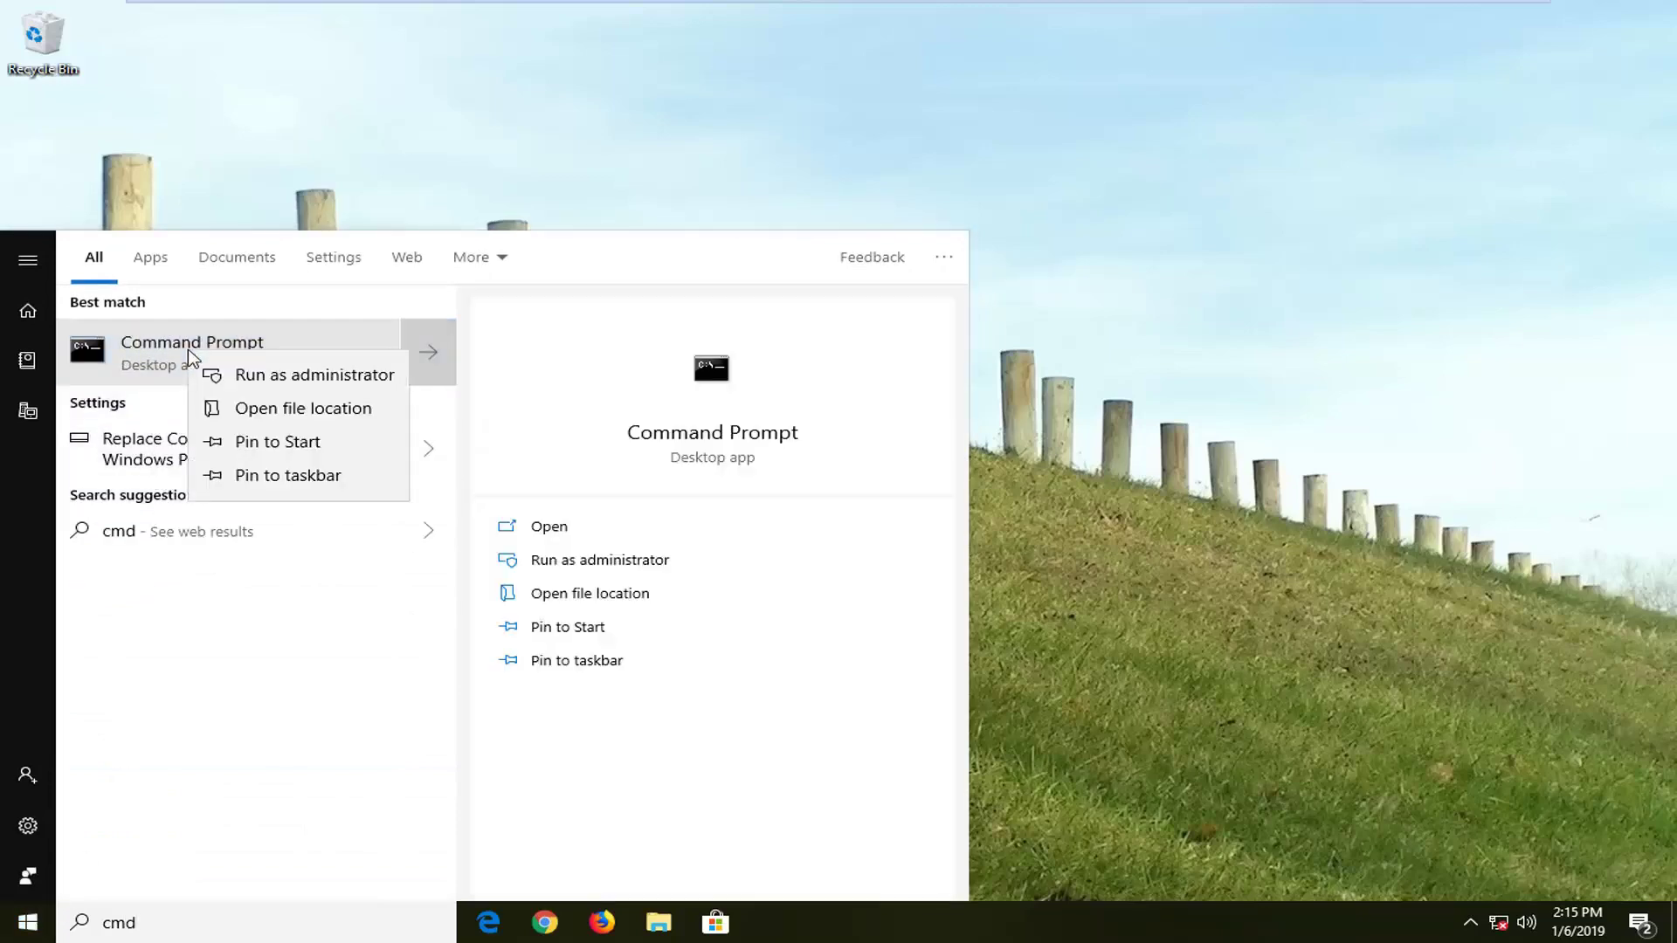
pyautogui.click(264, 377)
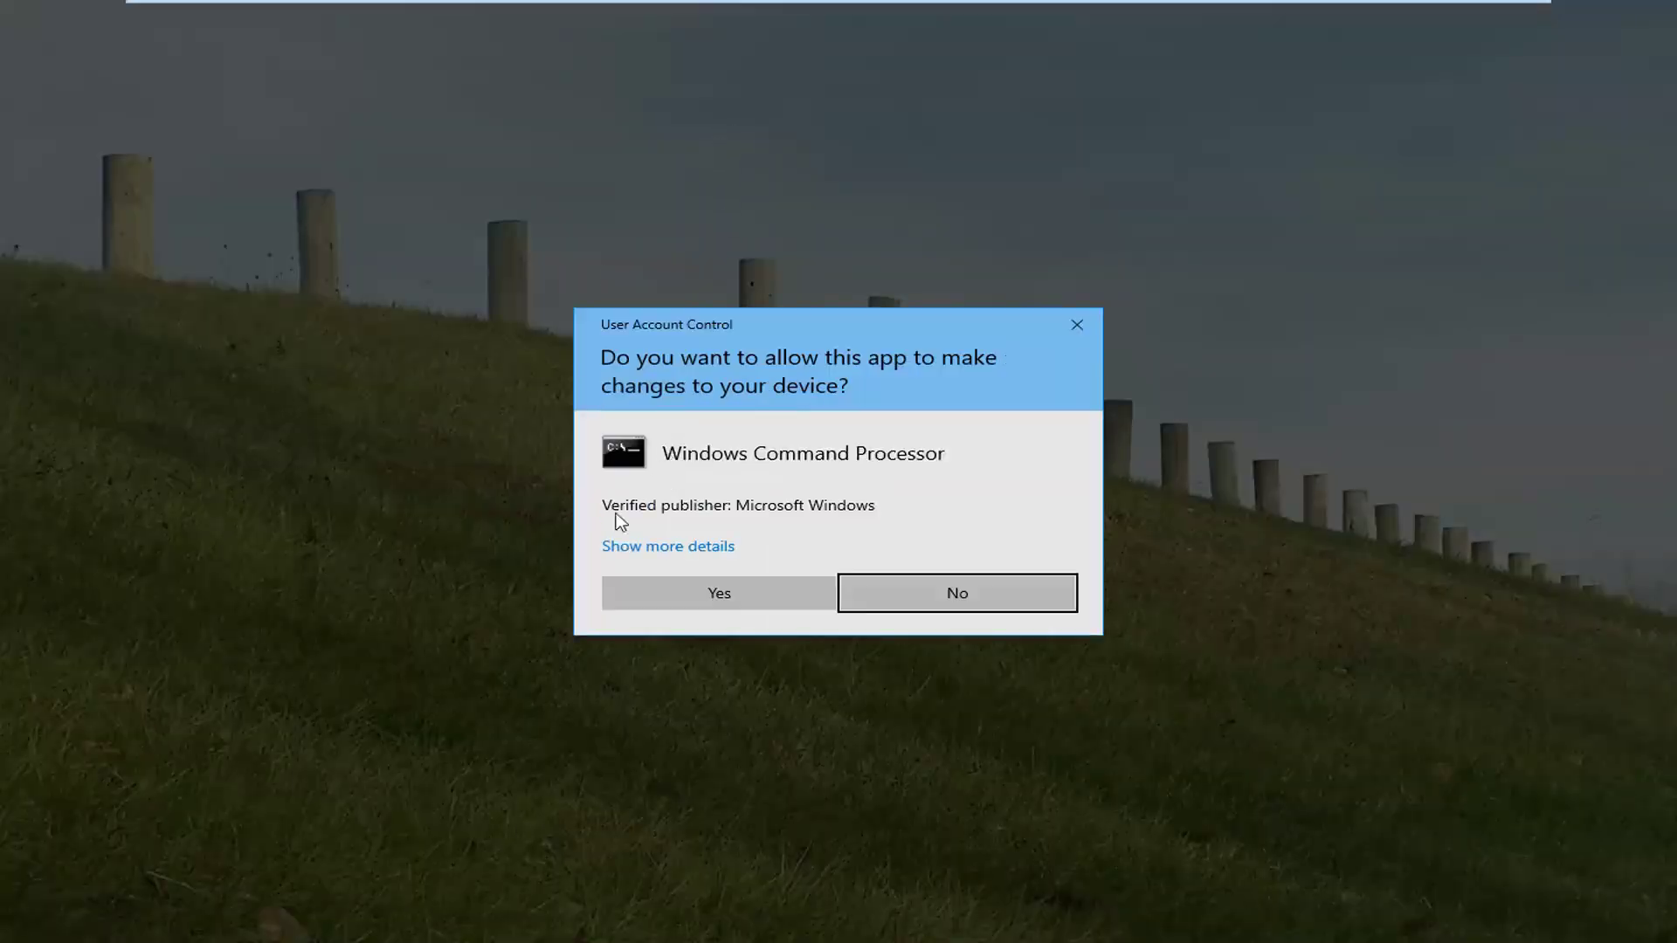
pyautogui.click(726, 601)
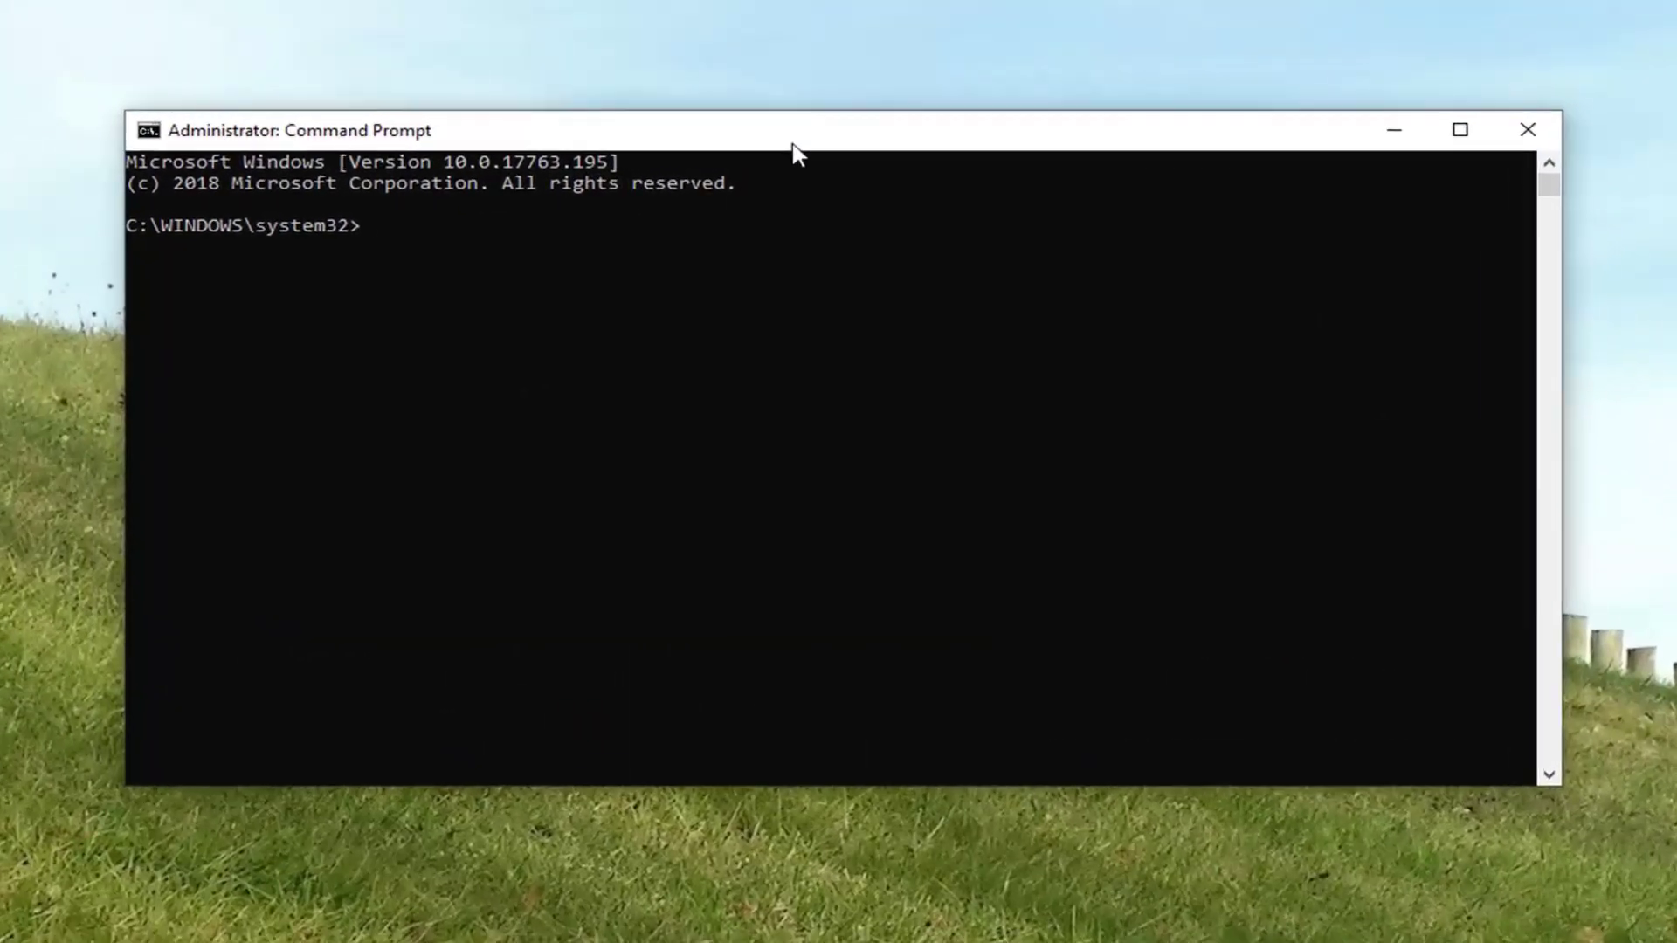
# Run 'netsh winsock reset catalog' and 'netsh int ip reset' in the administrator Command Prompt
pyautogui.write('netsh')
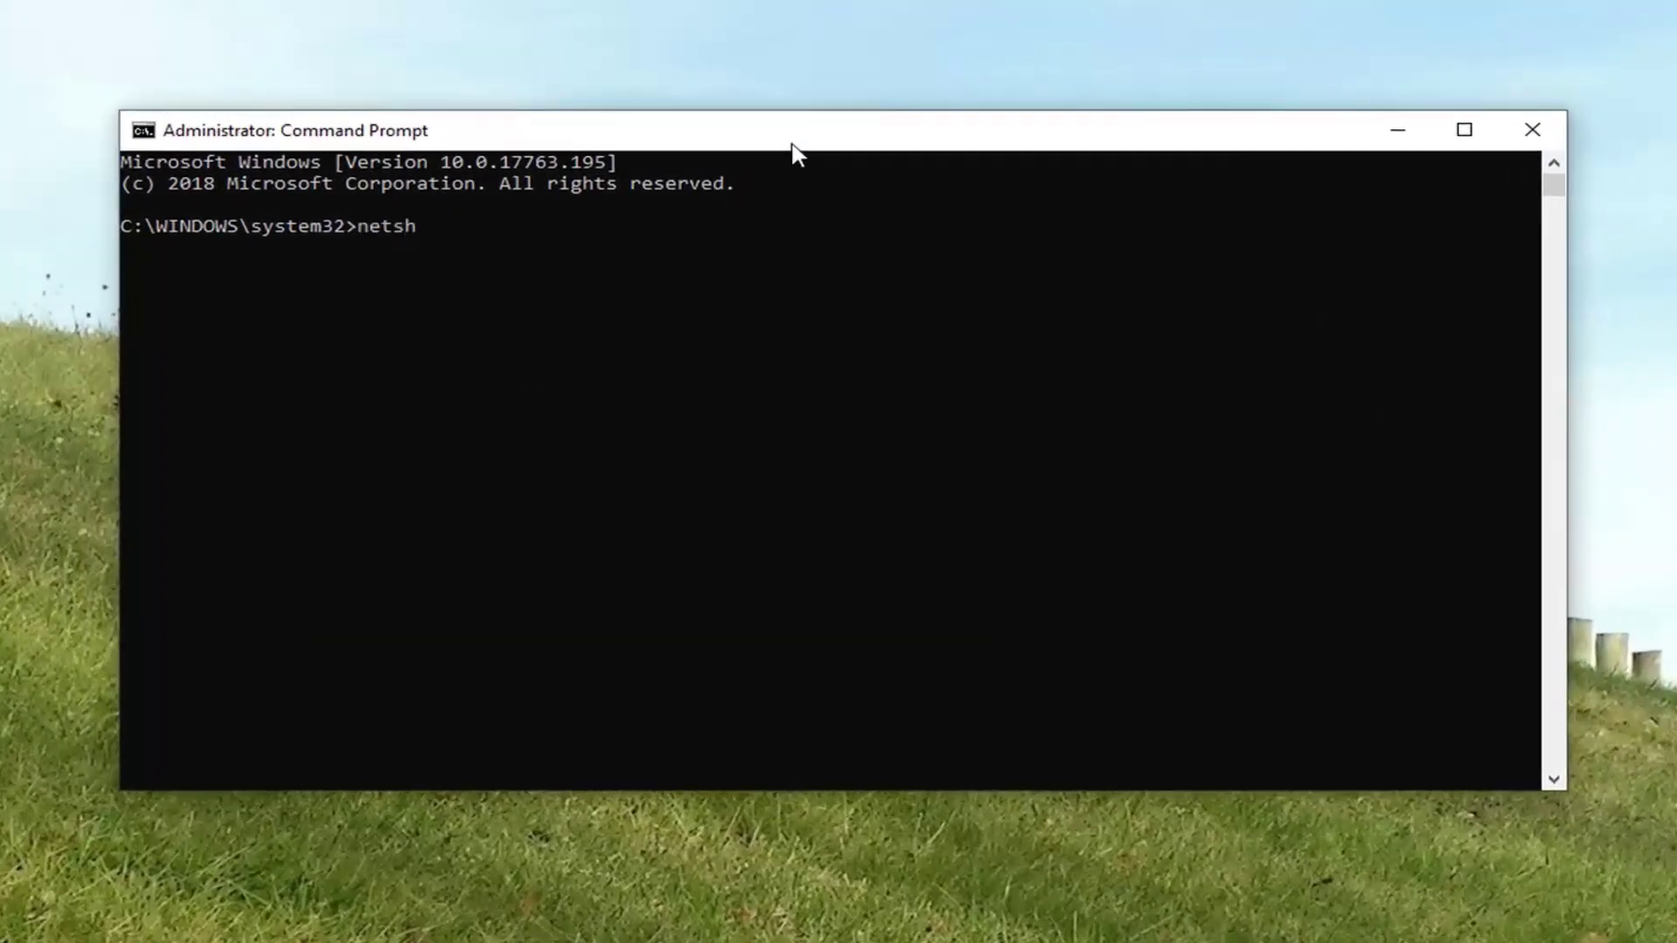
pyautogui.write(' winsock reset catalog')
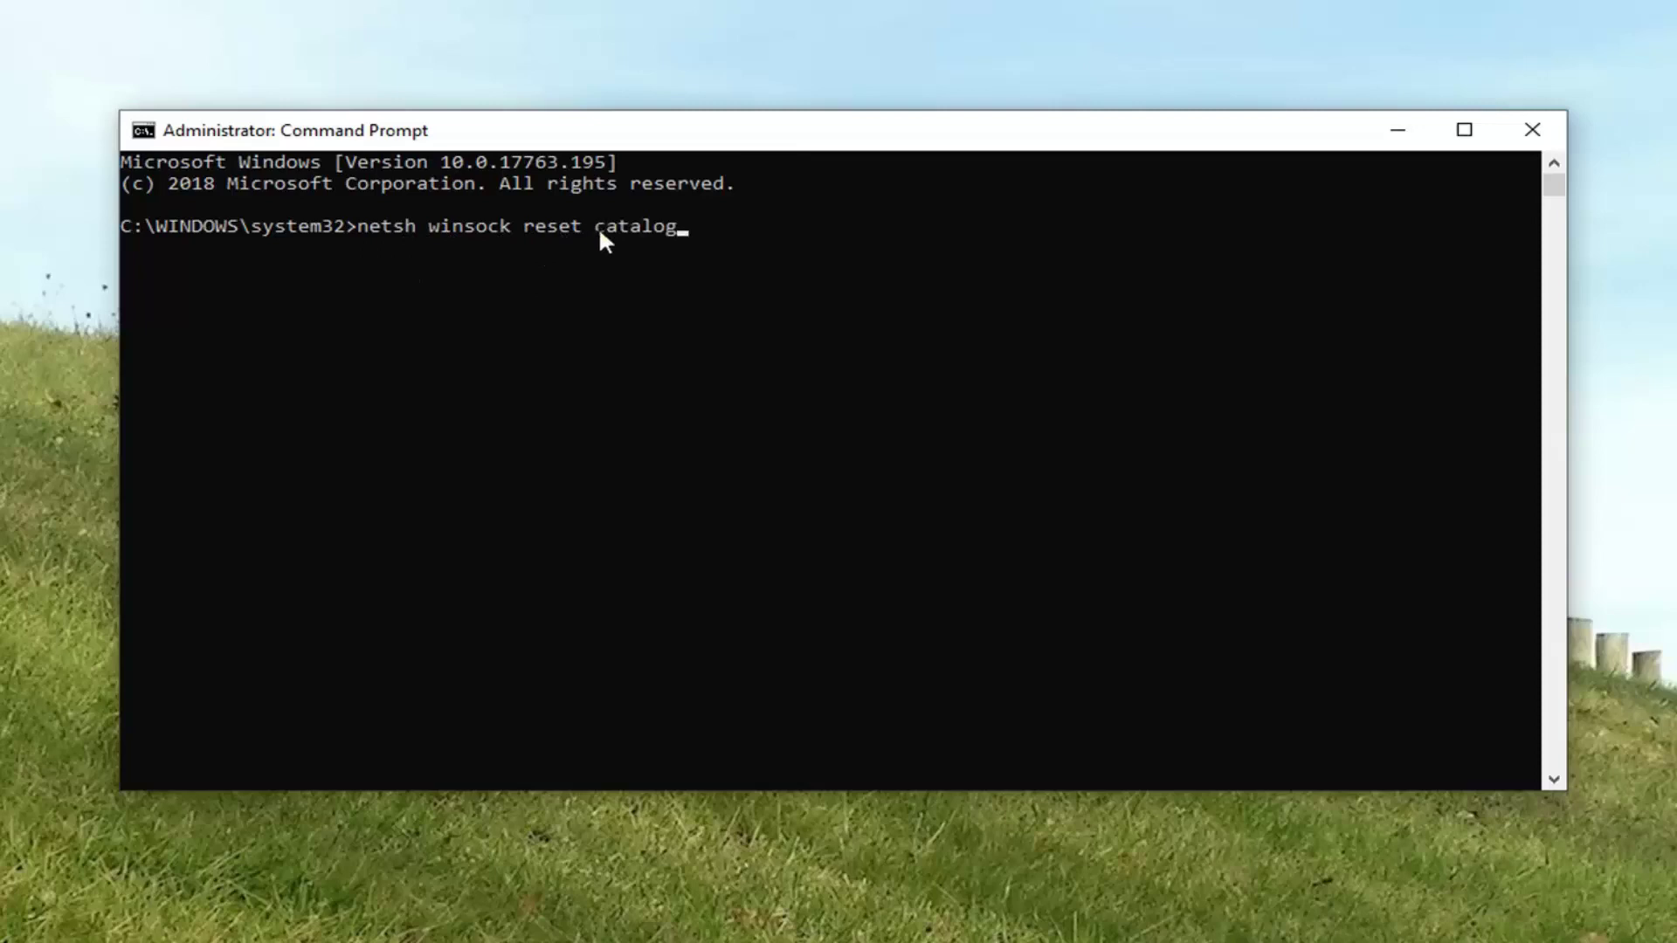
pyautogui.press('Return')
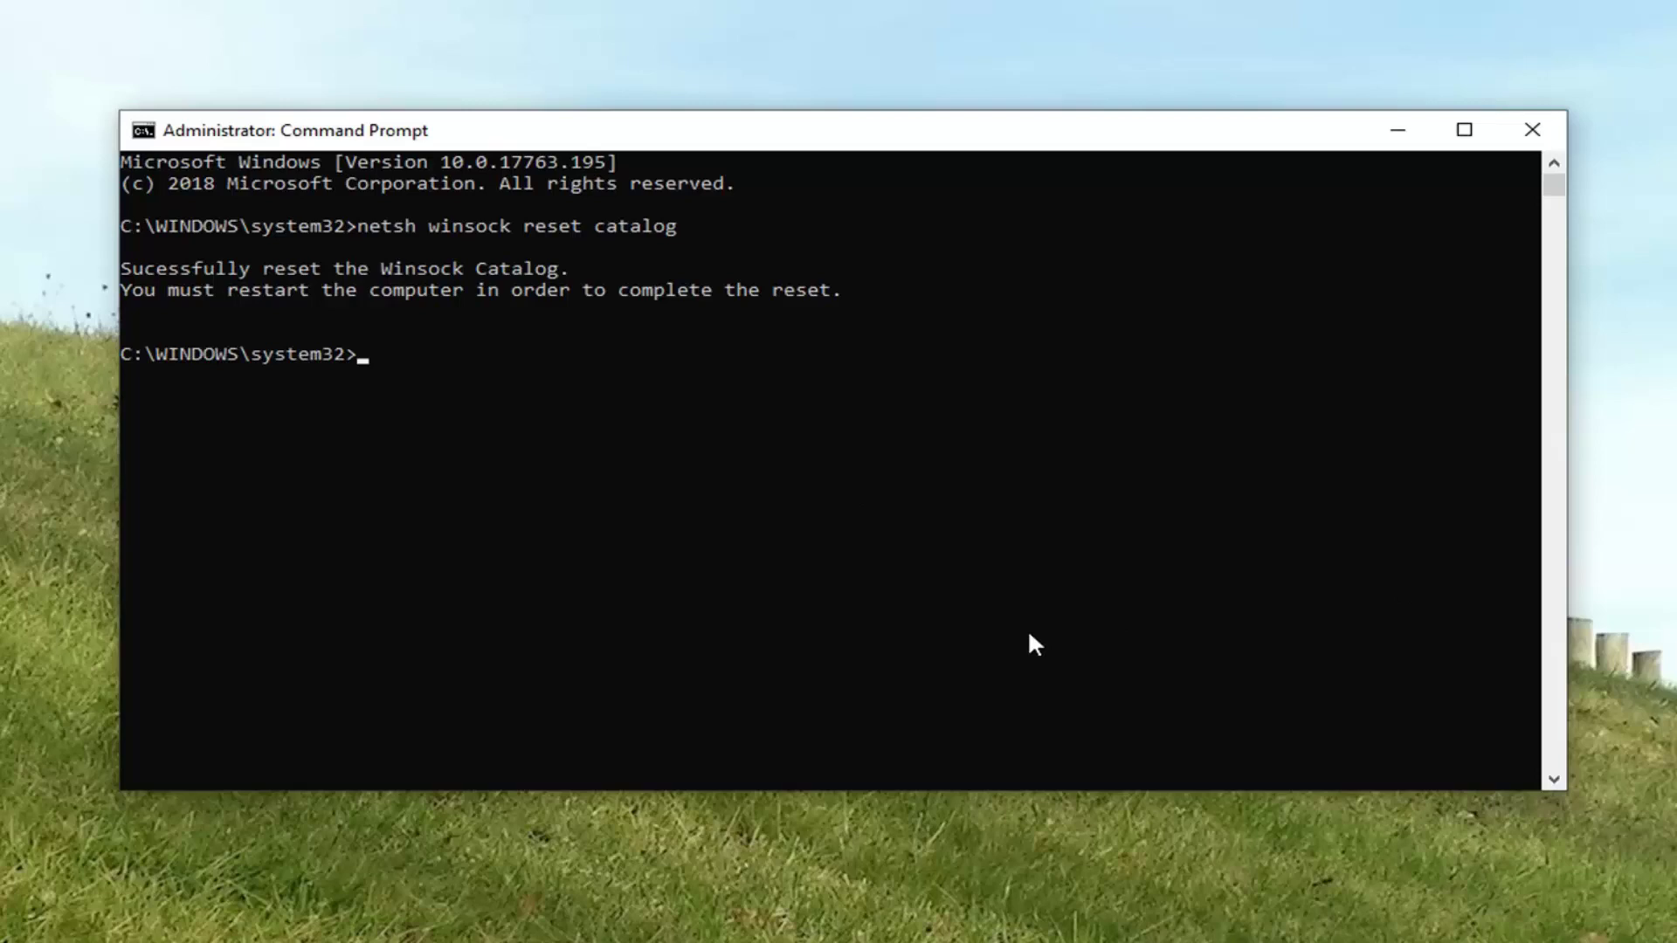
pyautogui.write('netsh int ip reset')
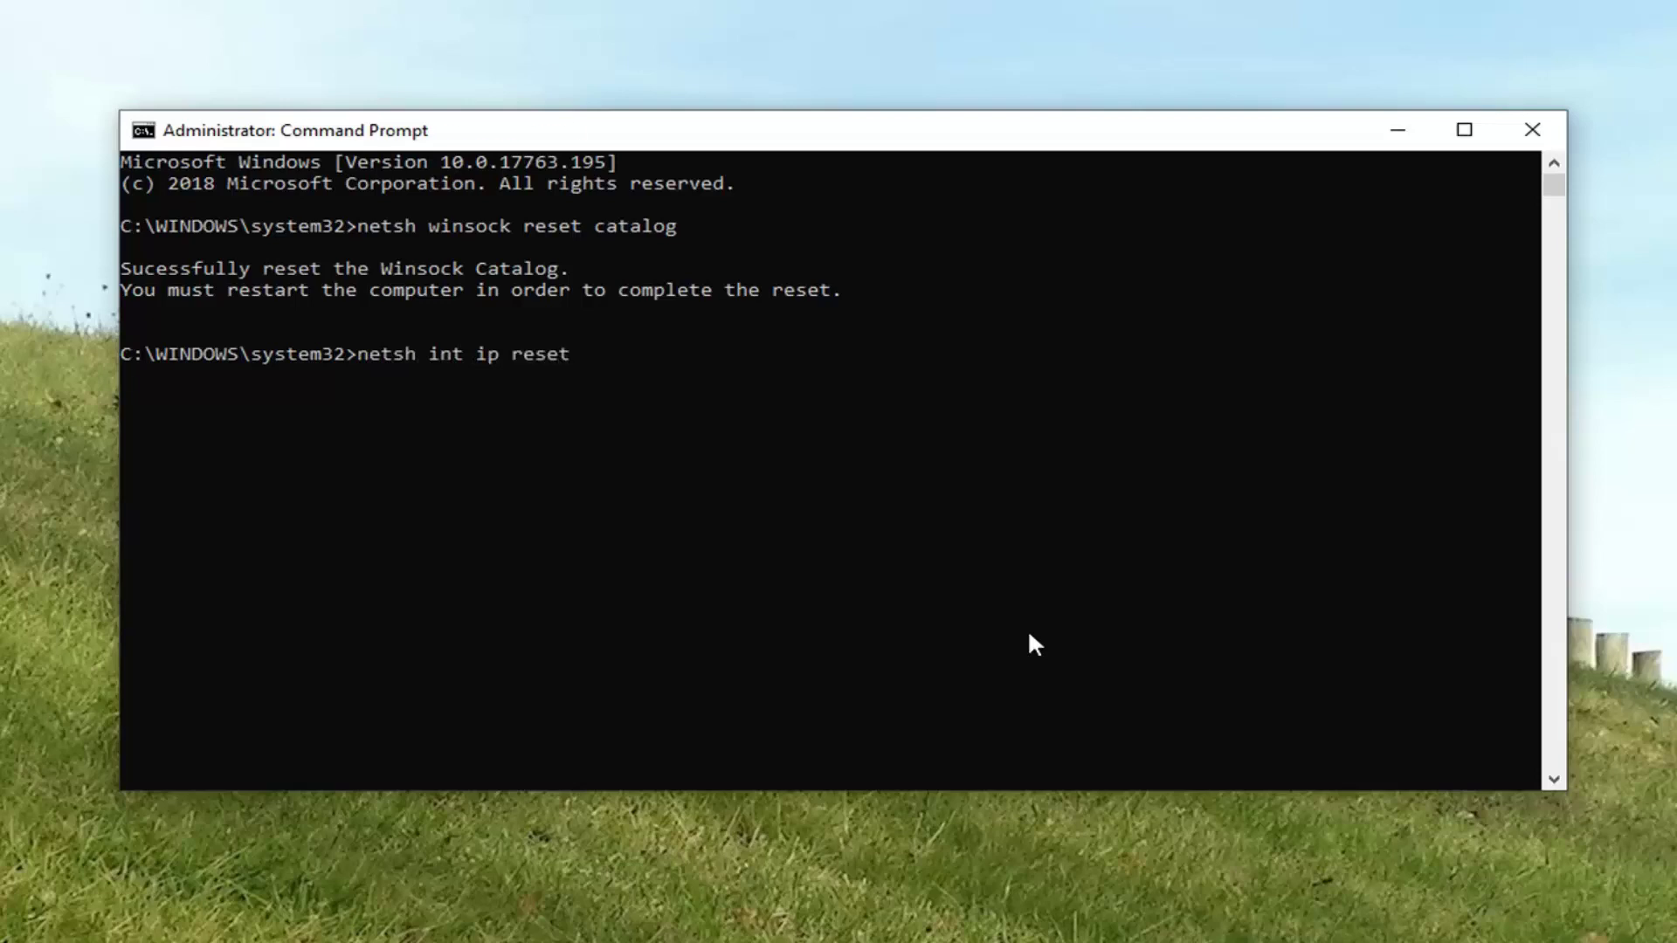
pyautogui.press('Return')
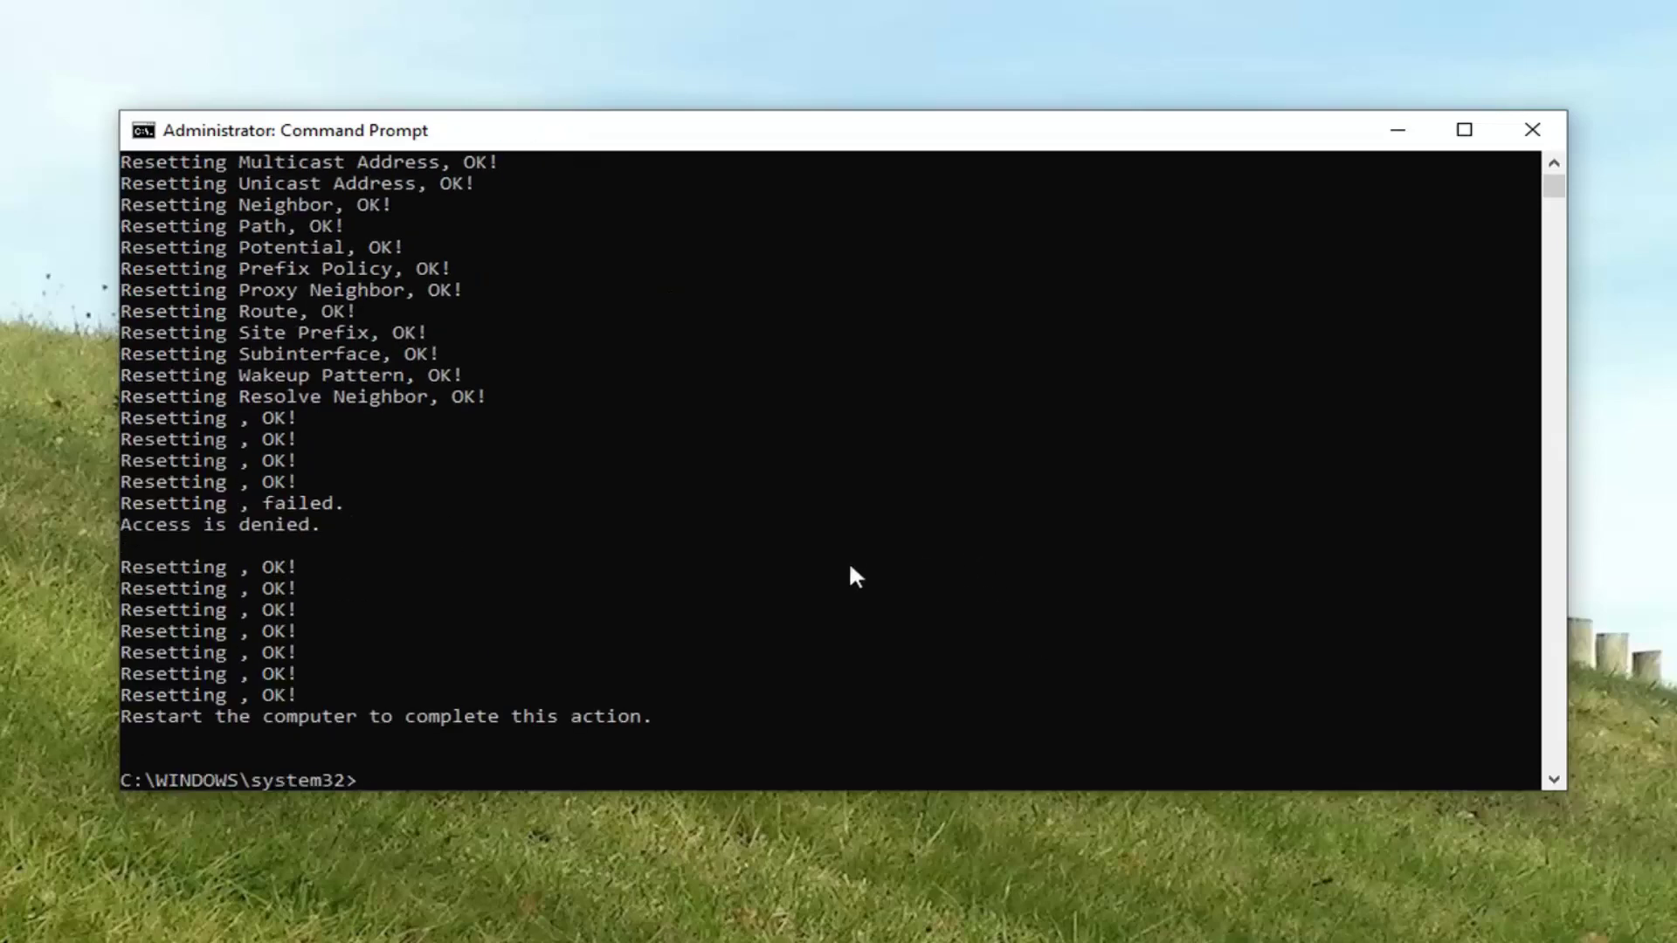
pyautogui.scroll(5, 510, 522)
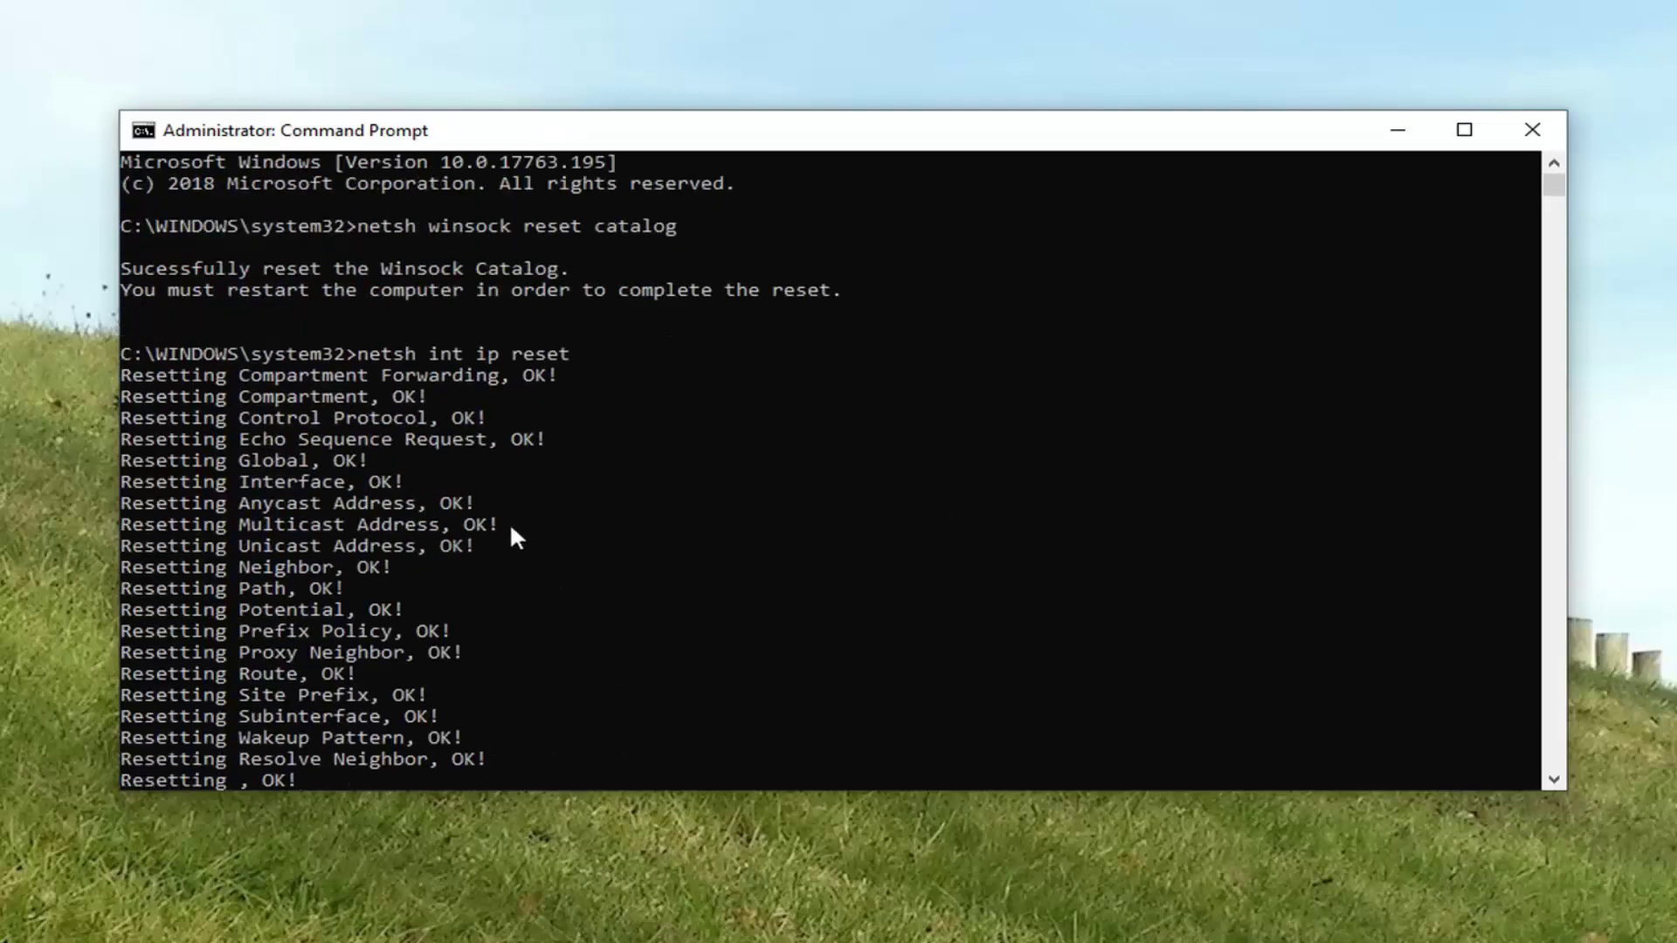